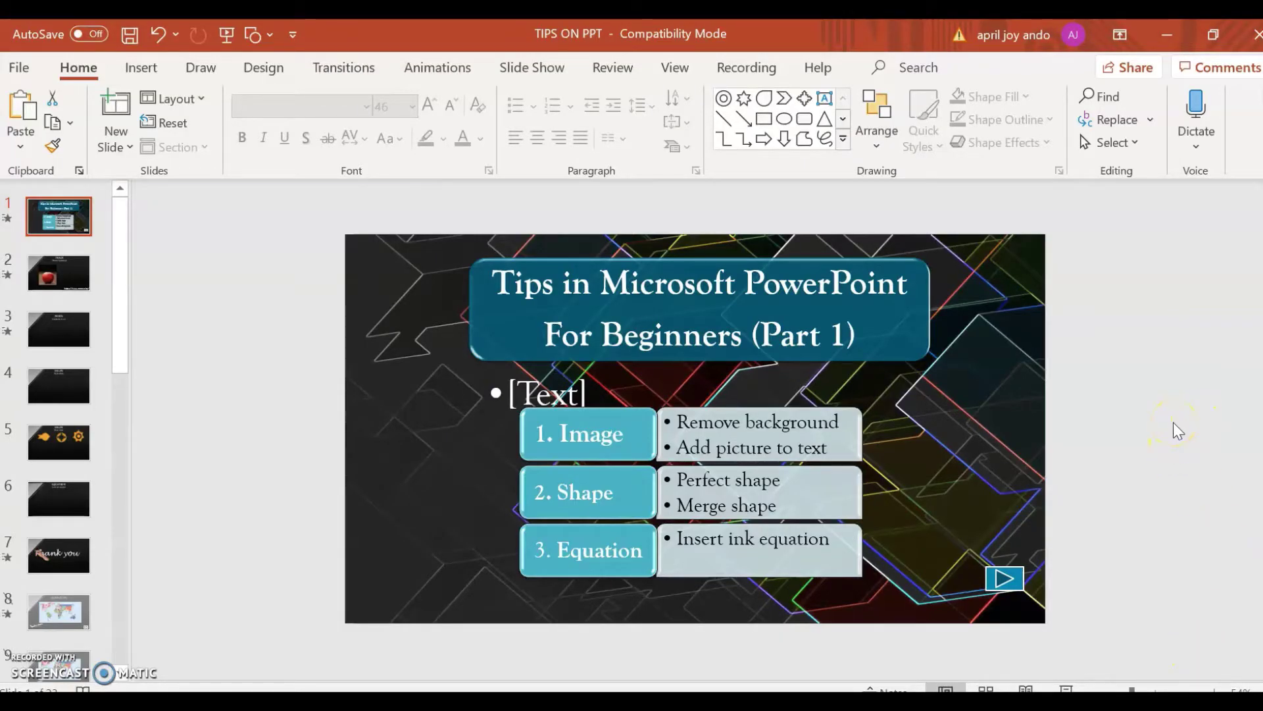
Scroll the slide pane down to slide 2, 'IMAGE – Remove background'.
scroll(1183, 441, "down", 1)
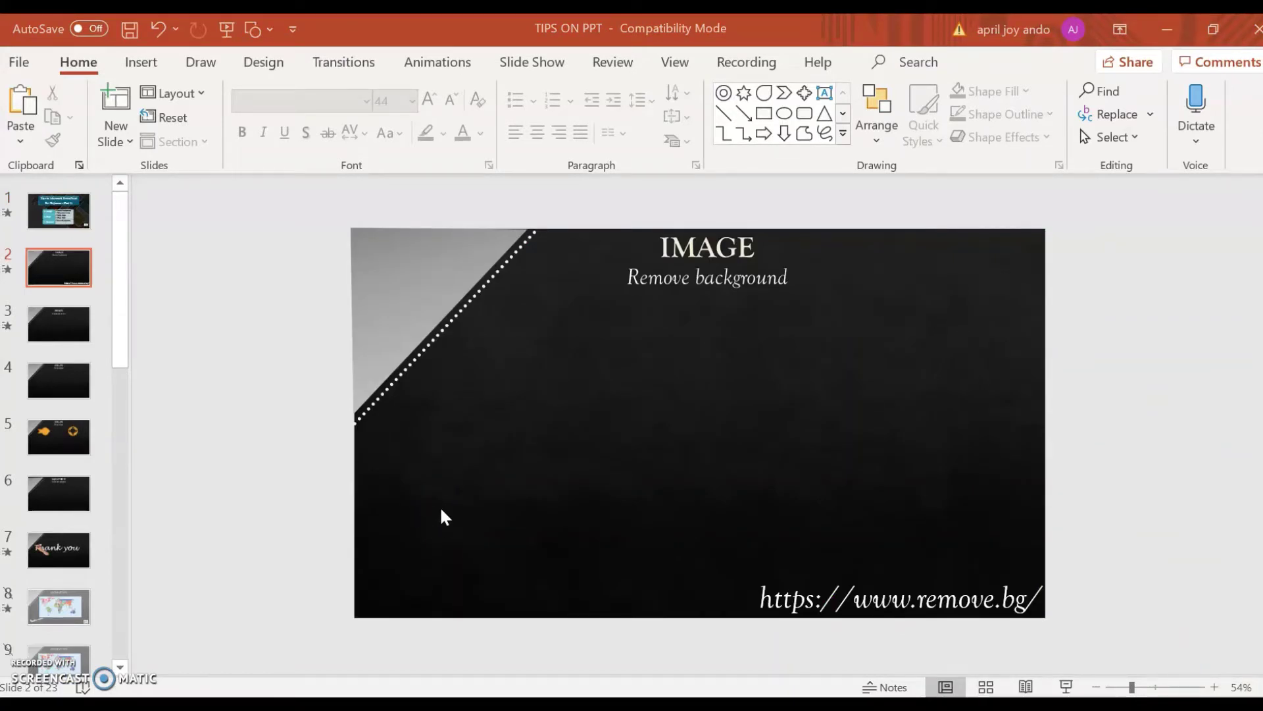
left_click(139, 64)
Insert the APPLE photo from the Pictures folder onto slide 2.
left_click(136, 122)
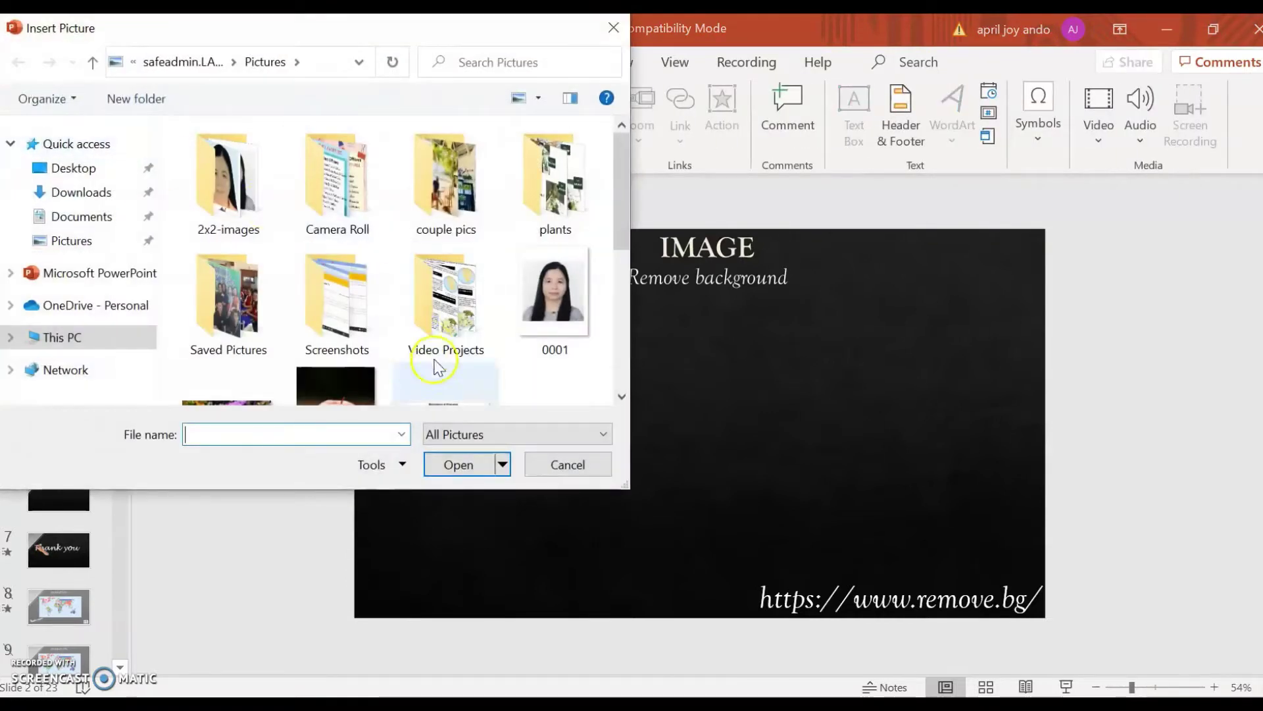
scroll(515, 377, "down", 1)
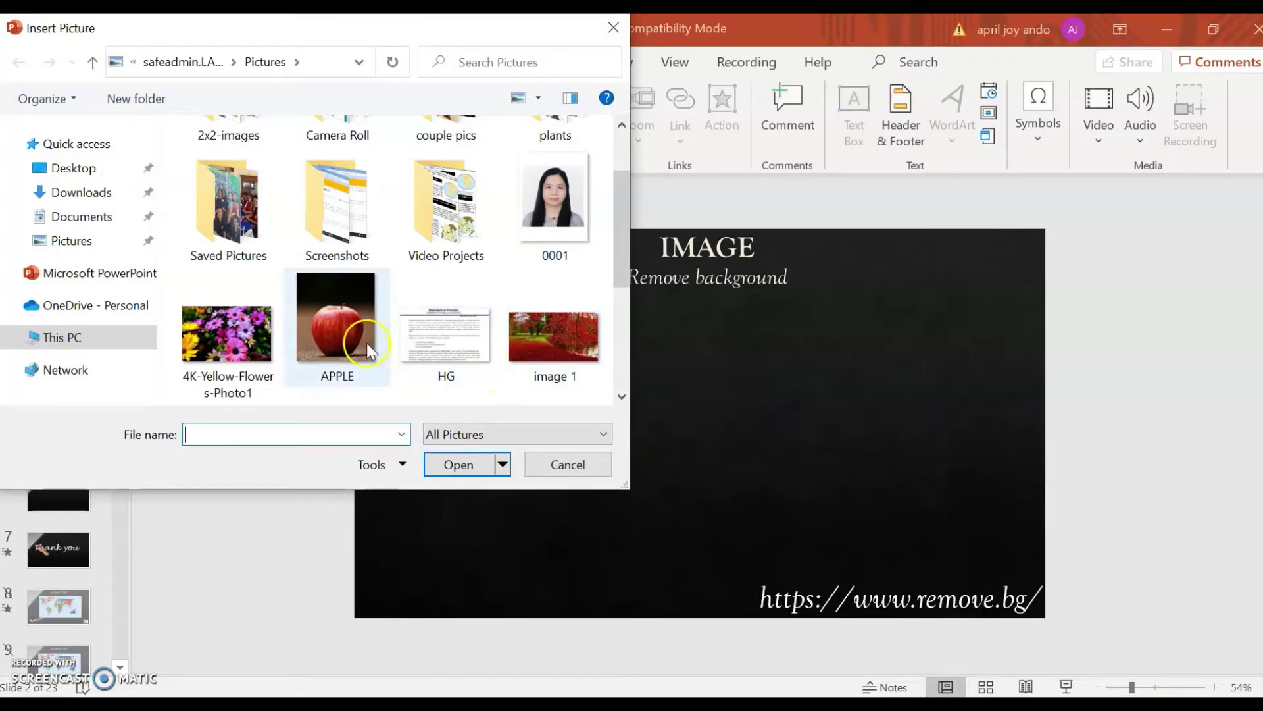
left_click(322, 340)
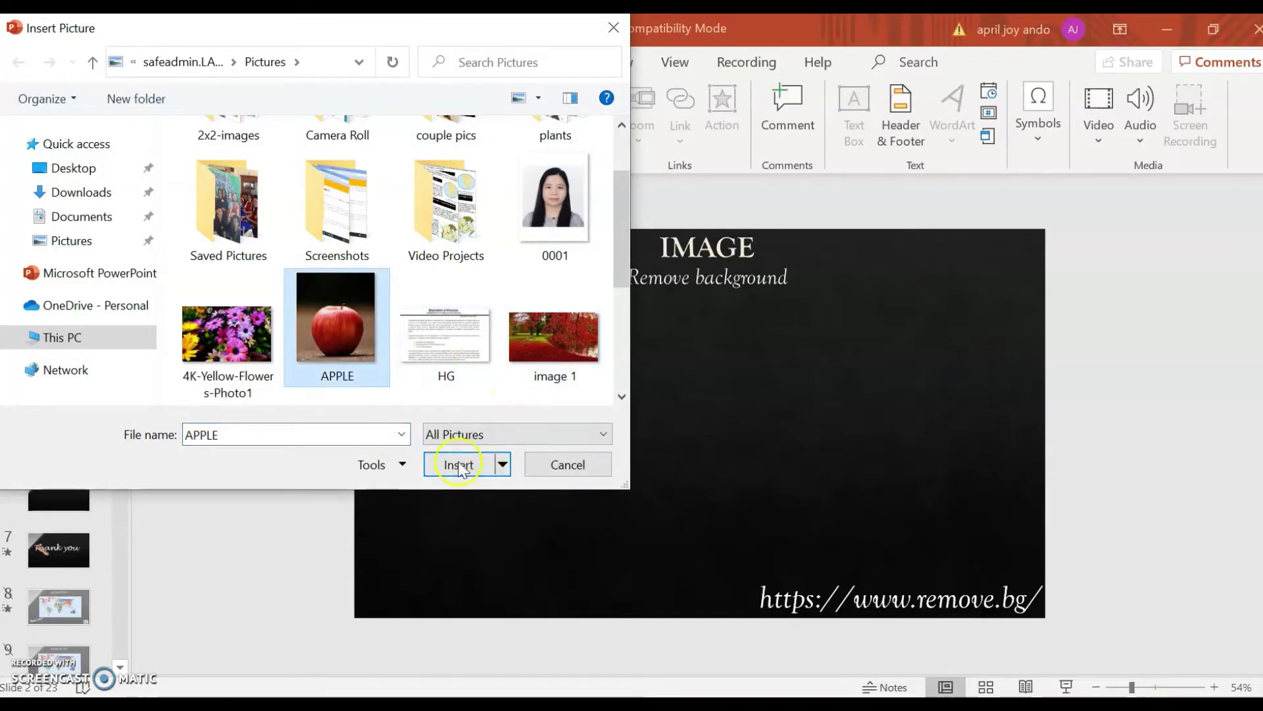
left_click(335, 361)
left_click(454, 465)
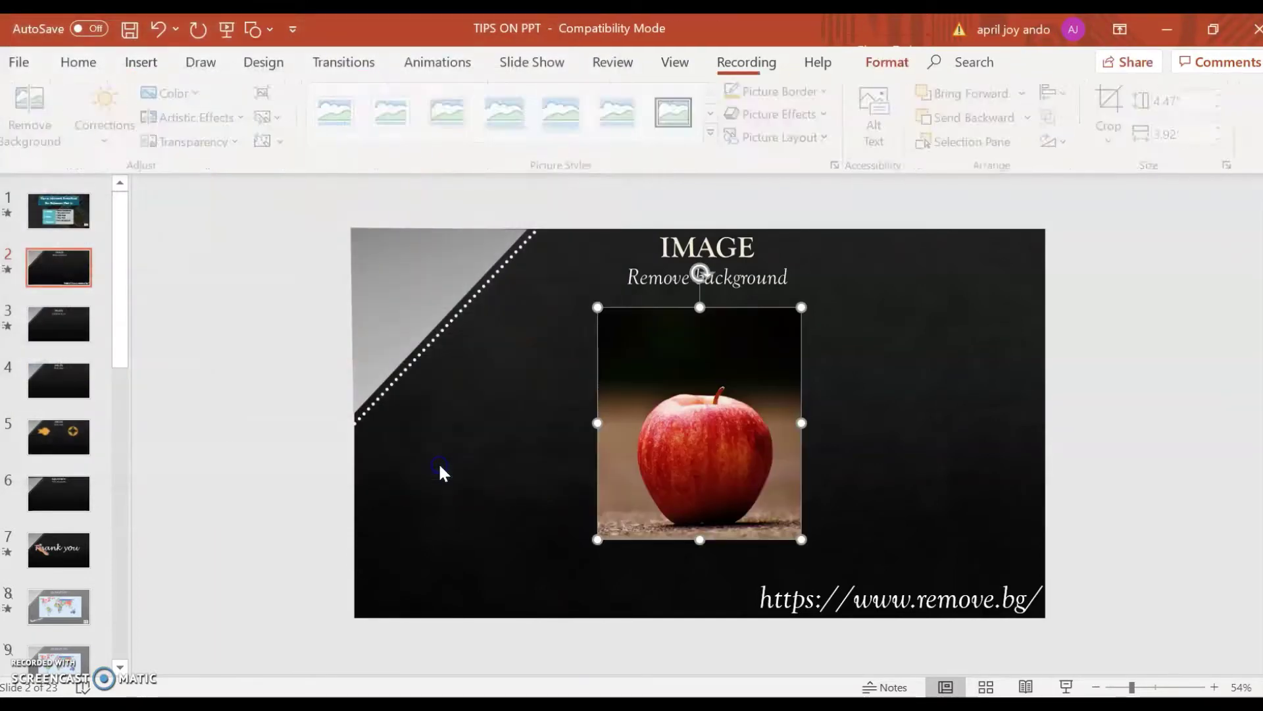
left_click(755, 542)
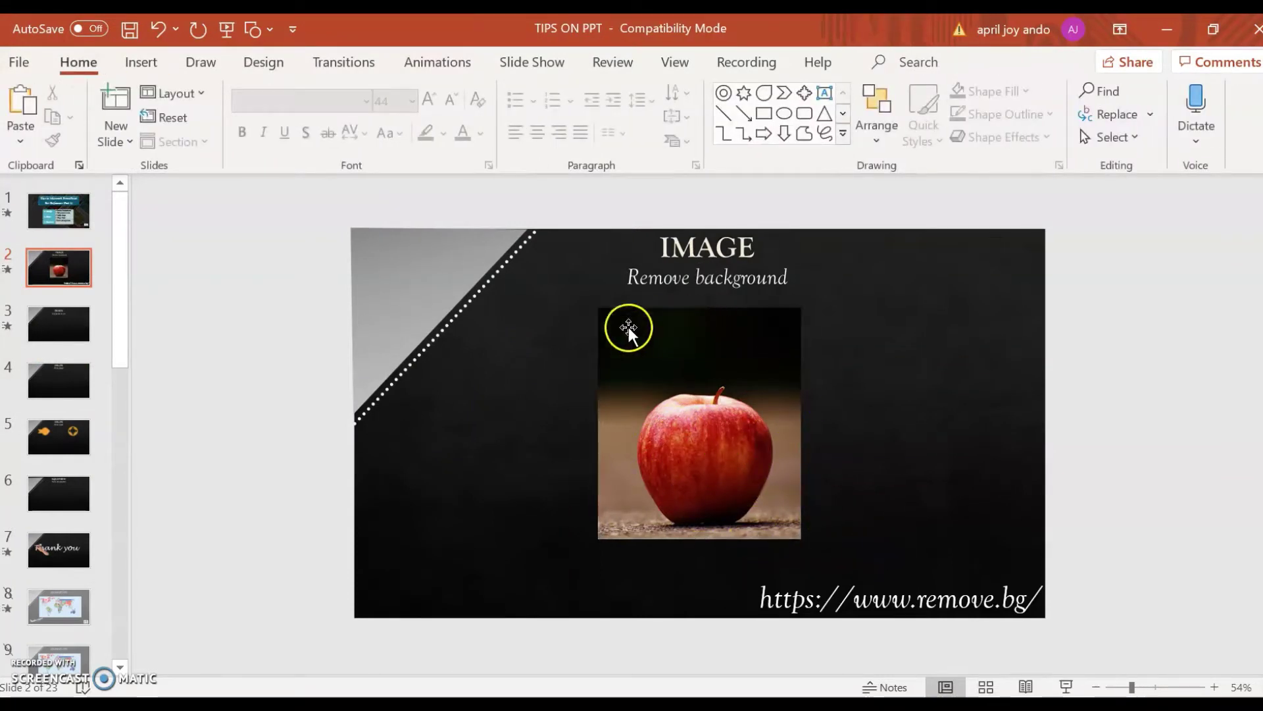
Remove the apple photo's purple background, marking the apple's base as an area to keep.
left_click(783, 520)
left_click(761, 502)
left_click(709, 434)
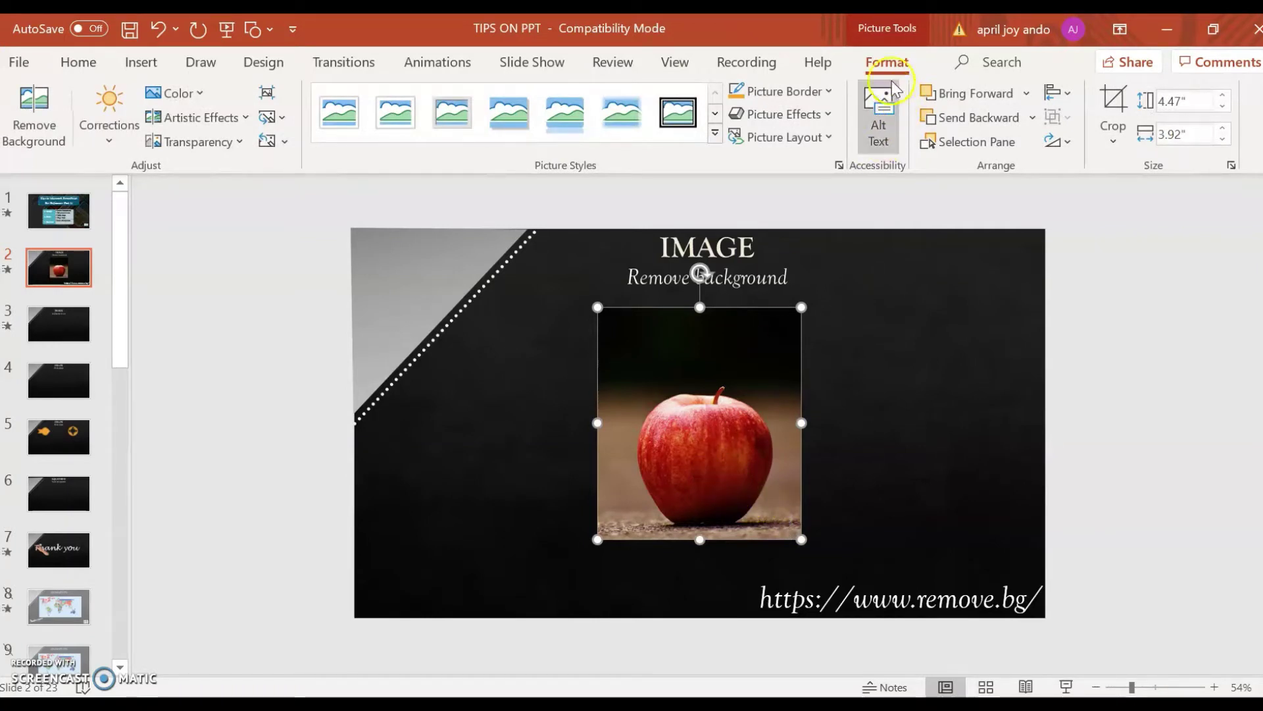
left_click(24, 136)
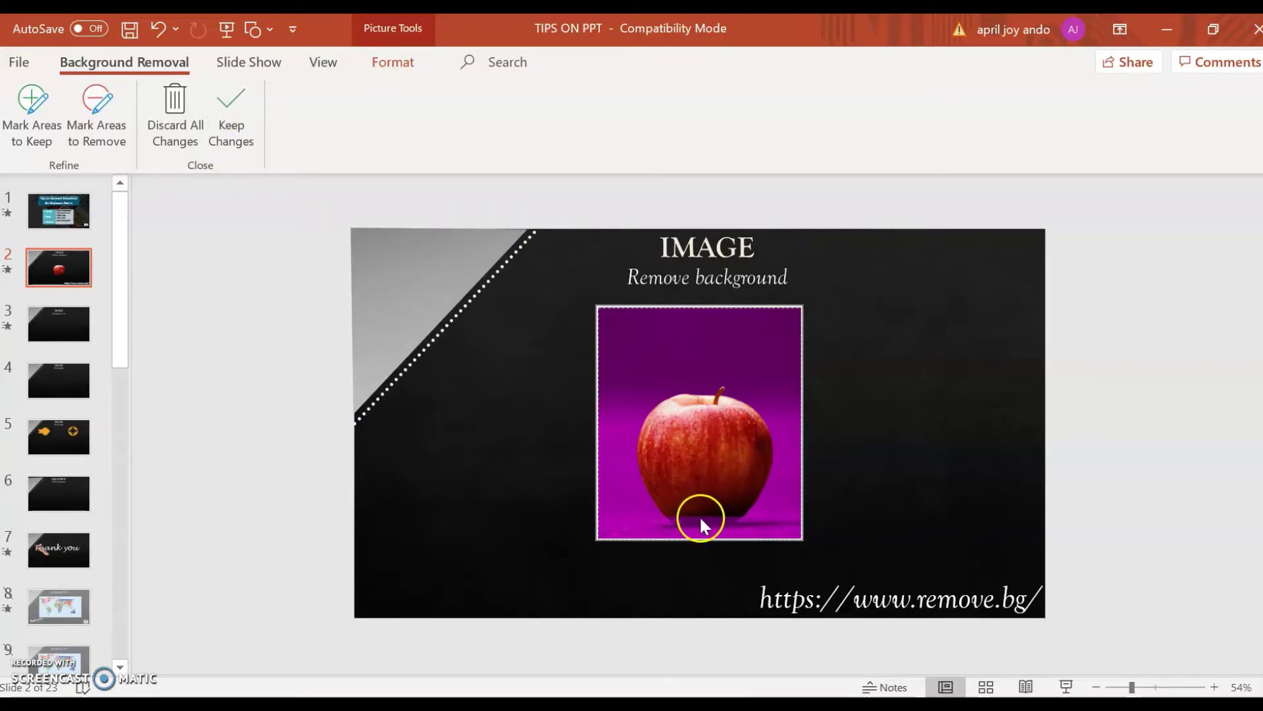
left_click(37, 130)
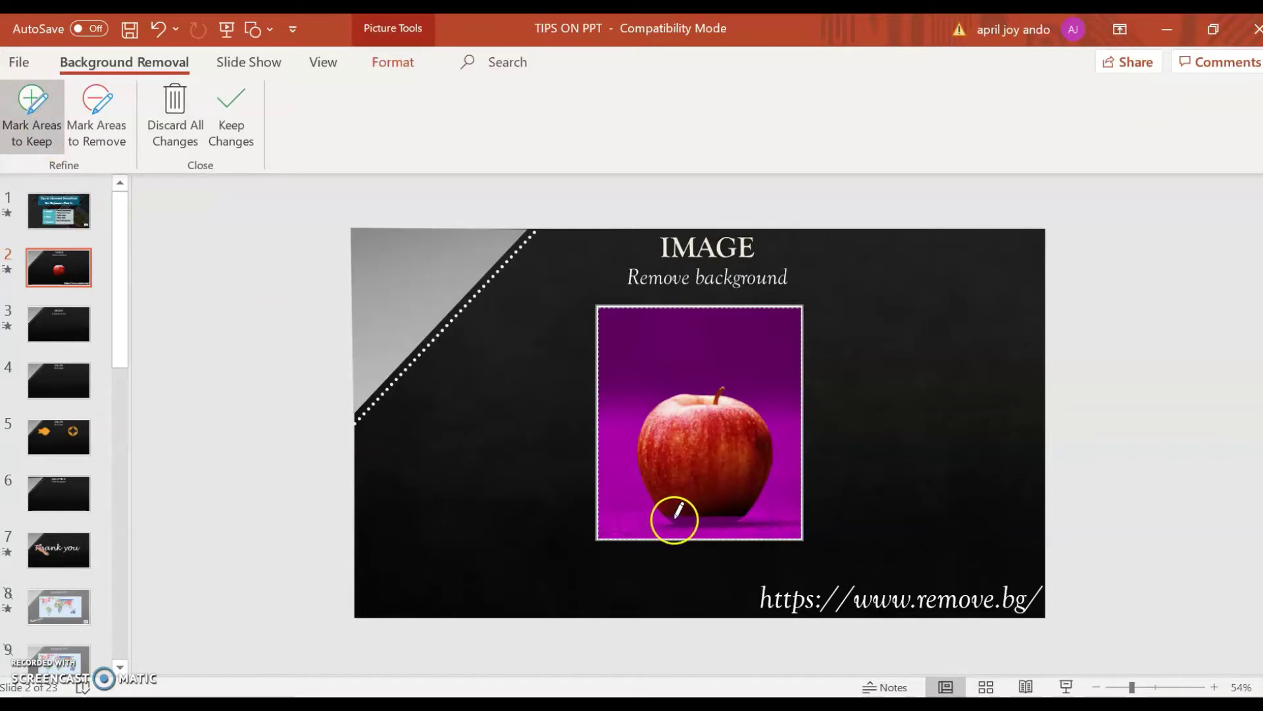
left_click_drag(671, 517, 742, 508)
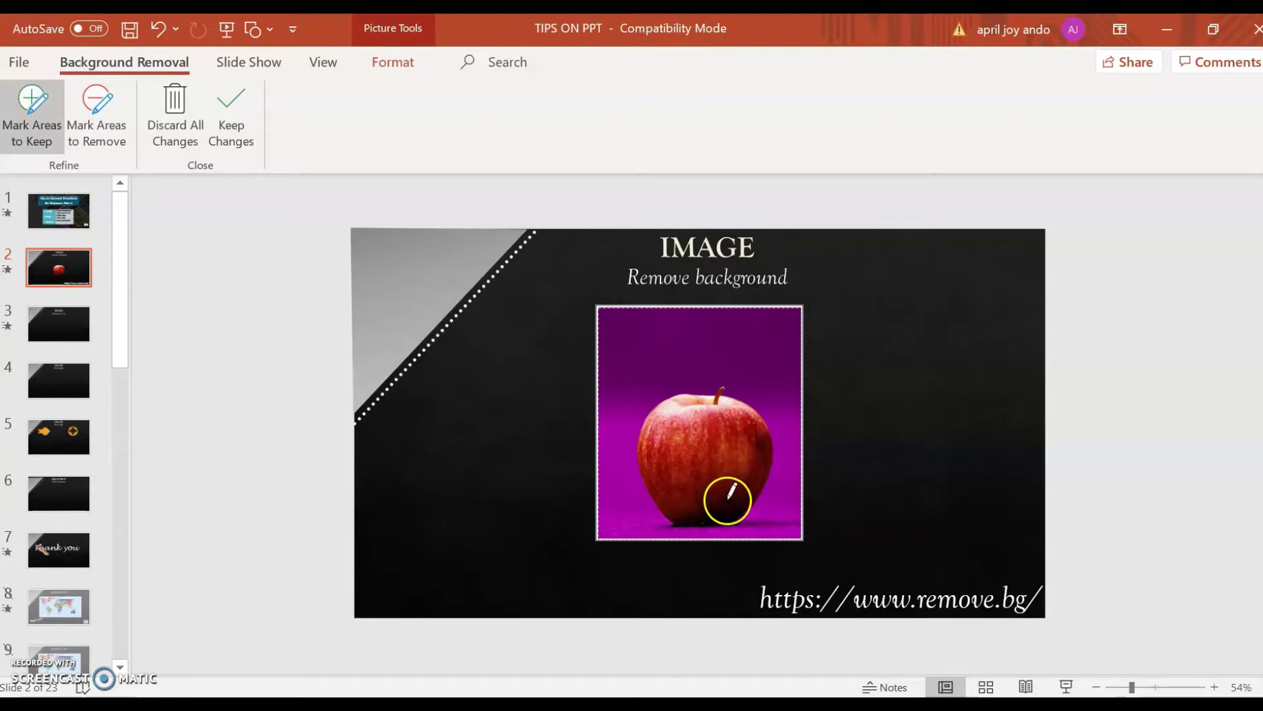
left_click(236, 135)
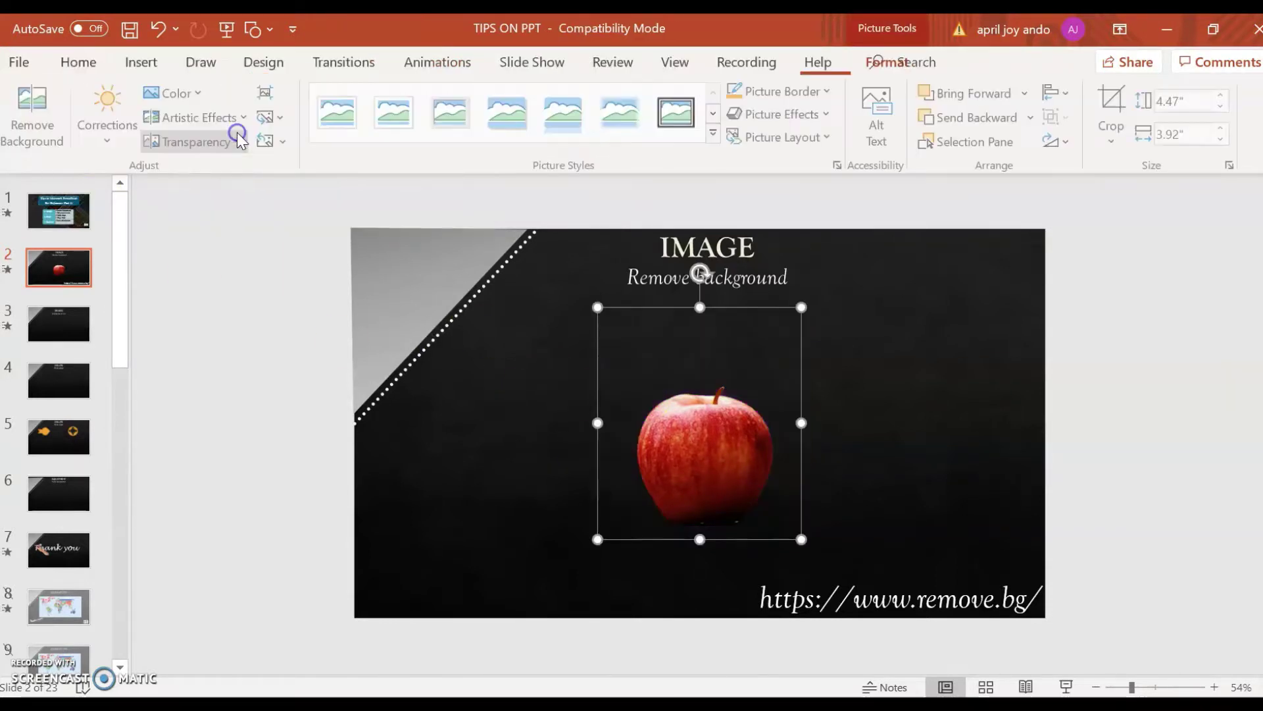
Ctrl+drag the cut-out apple to the right to make a second copy.
left_click(906, 416)
left_click(735, 462)
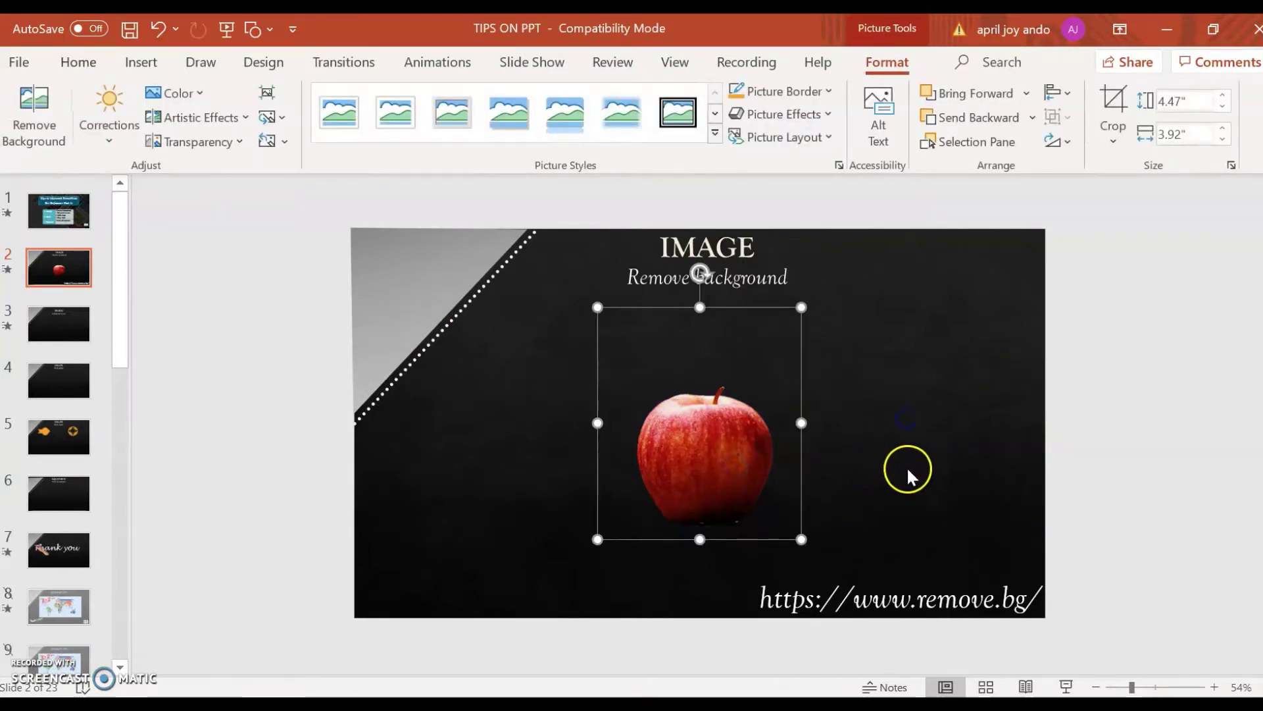
left_click(937, 425)
left_click(780, 464)
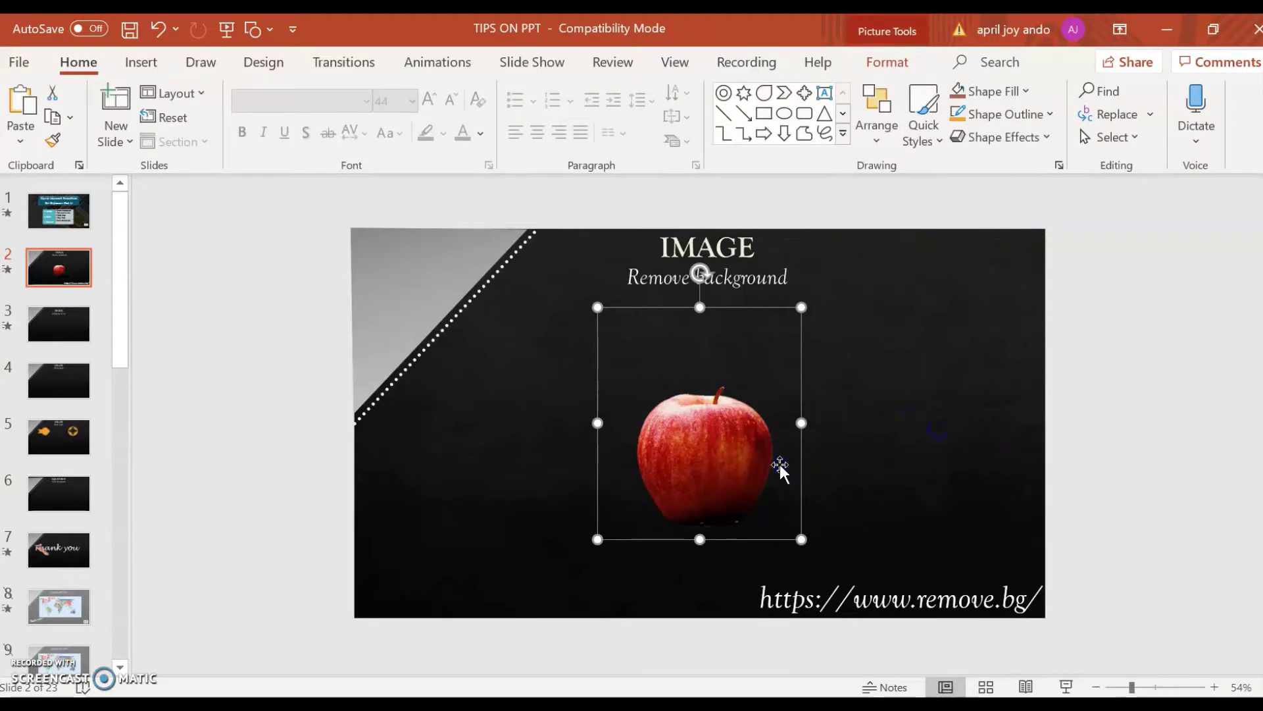
left_click(771, 470)
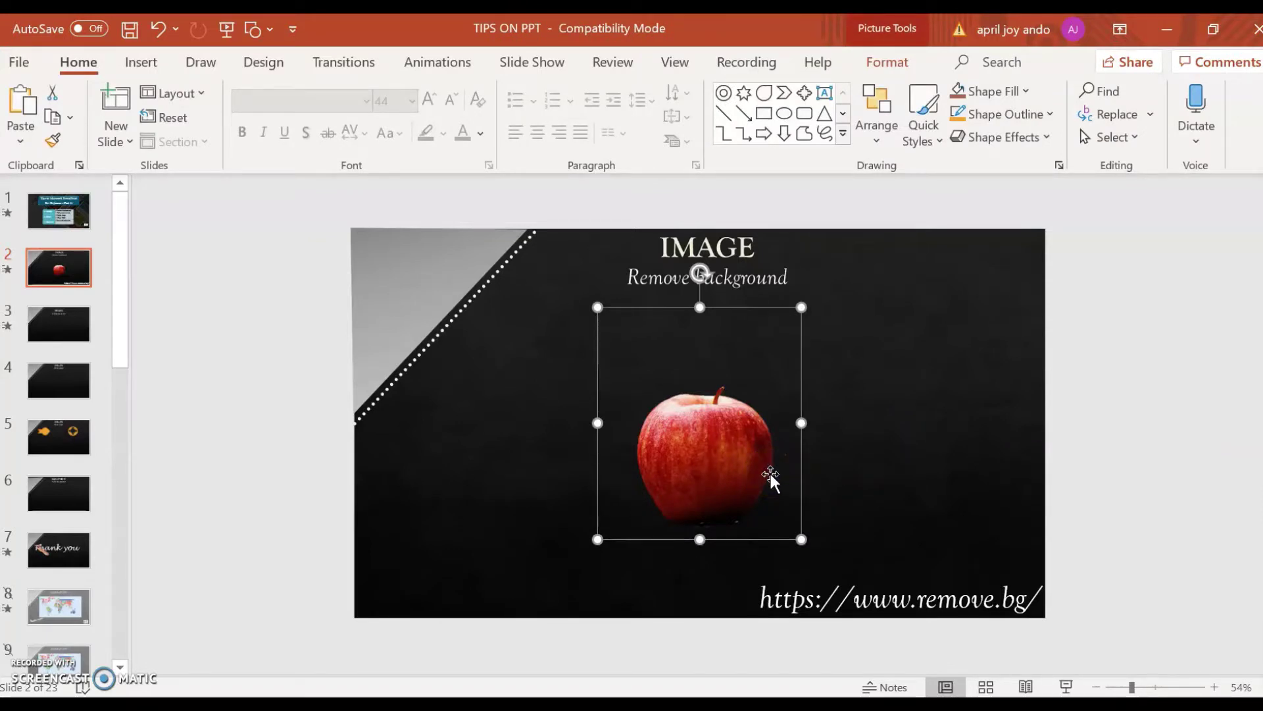
left_click(761, 465)
left_click_drag(741, 451, 932, 451)
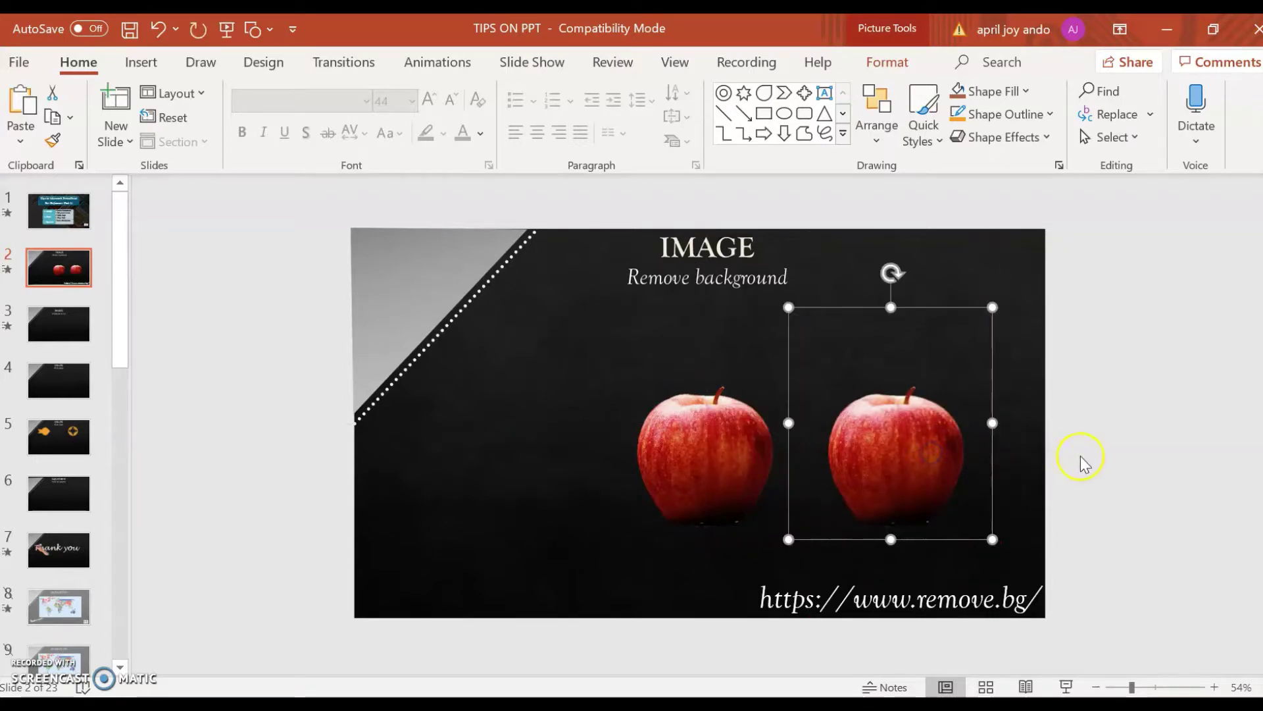
left_click(1100, 457)
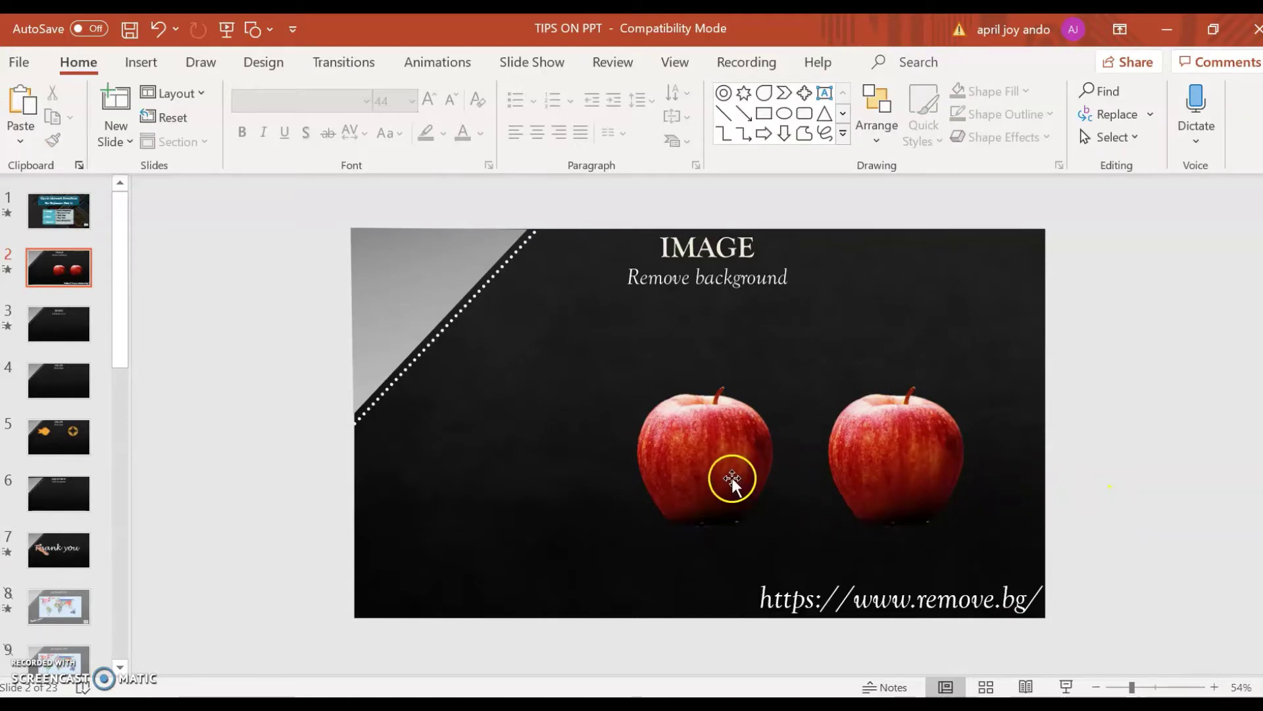
Ctrl+drag the middle apple to the left for a third copy, completing the row.
left_click(717, 451)
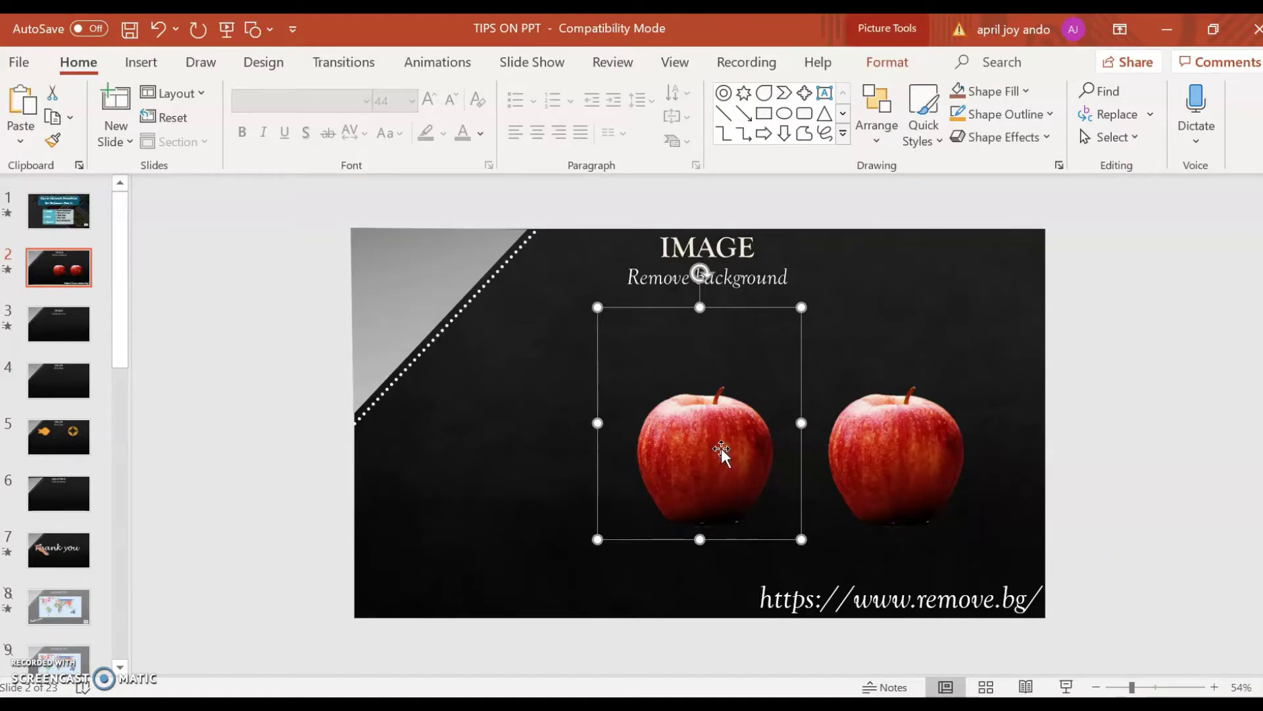
left_click_drag(724, 446, 491, 445)
left_click(1085, 433)
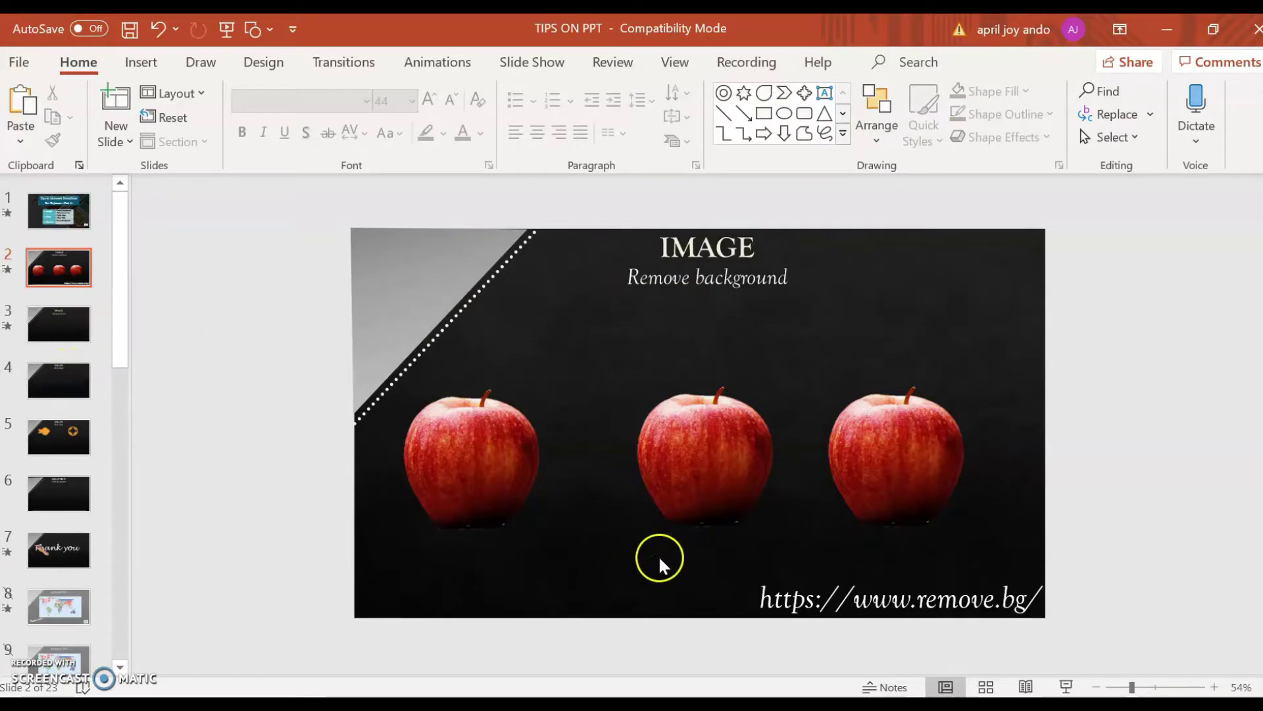
left_click(783, 598)
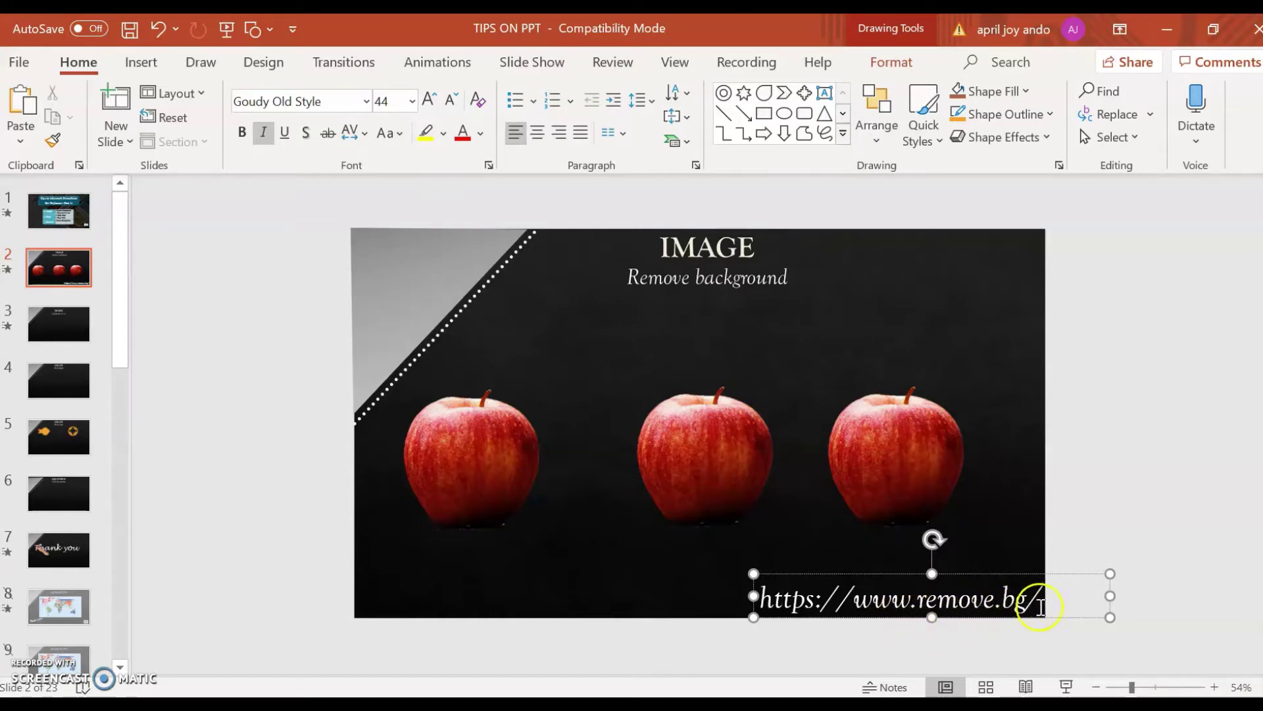
Deselect the URL text and go to slide 3, 'IMAGE – Add picture to text'.
left_click(1079, 491)
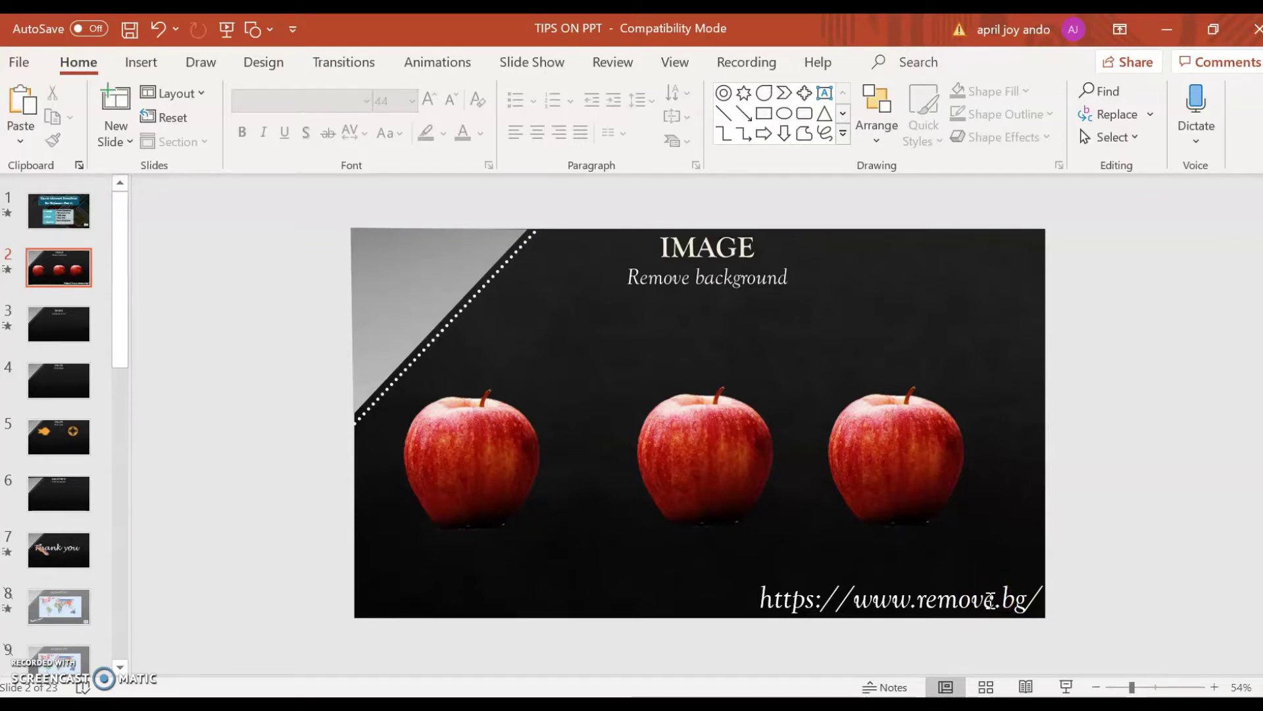
left_click(60, 321)
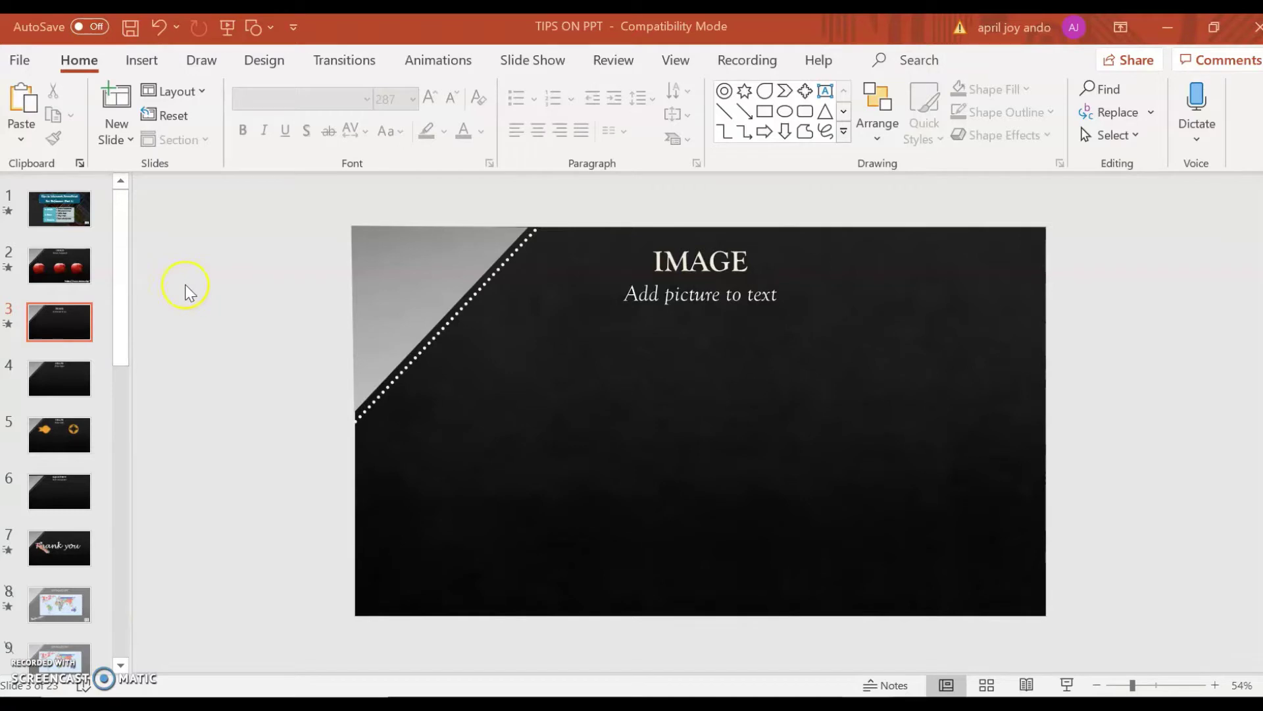
Add a text box containing the letter A at 239 pt.
left_click(142, 60)
left_click(855, 115)
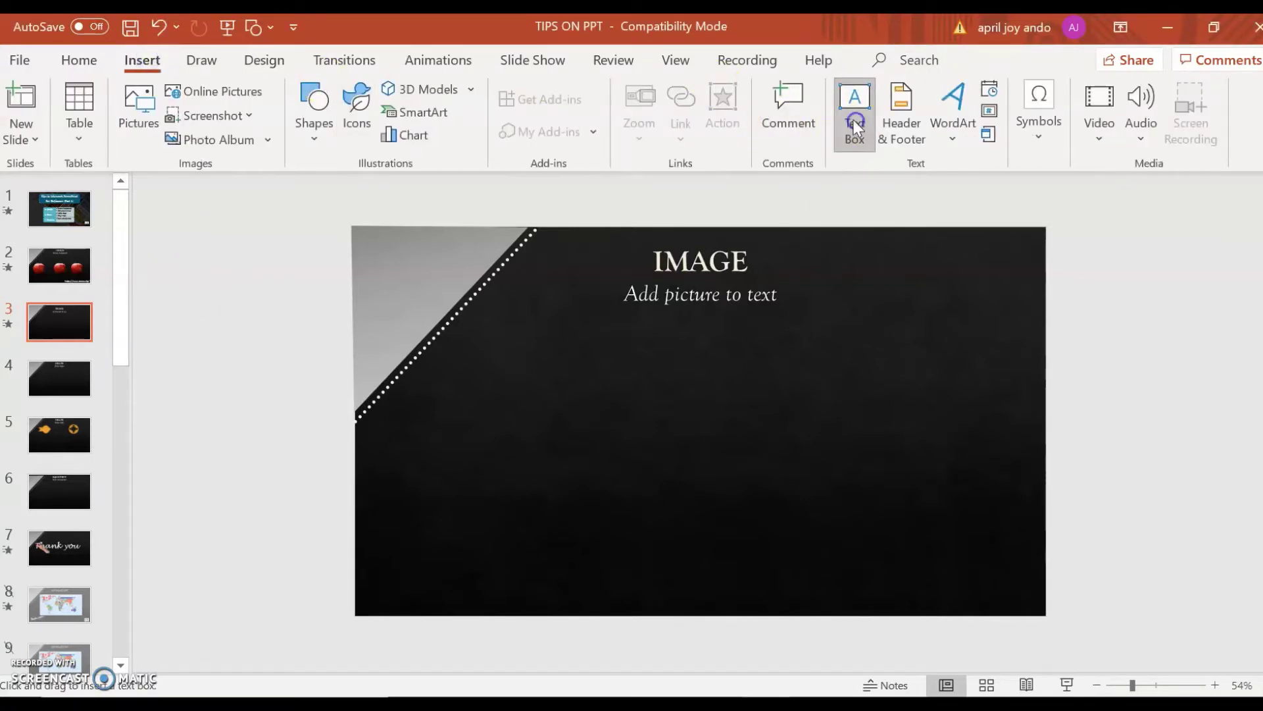
mouse_move(475, 391)
left_mouse_down()
mouse_move(626, 482)
mouse_move(633, 510)
left_mouse_up()
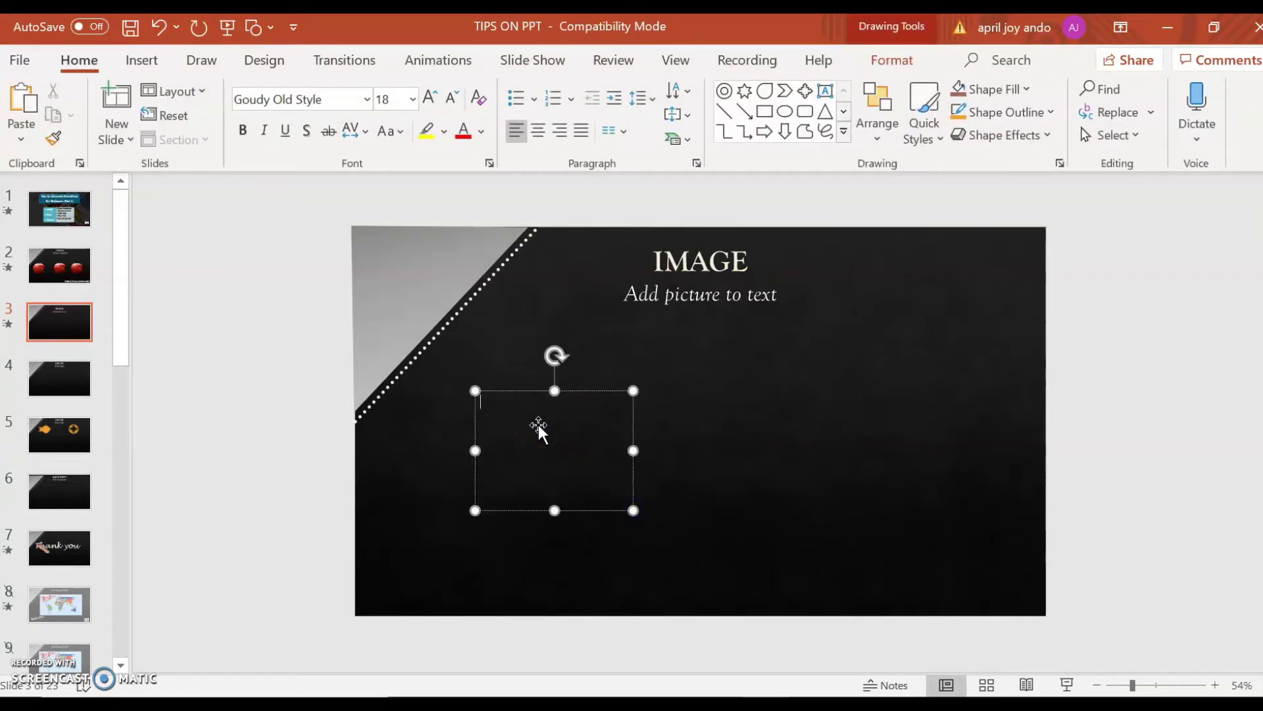
type("A")
key("ctrl+a")
key("ctrl+shift+p")
type("199")
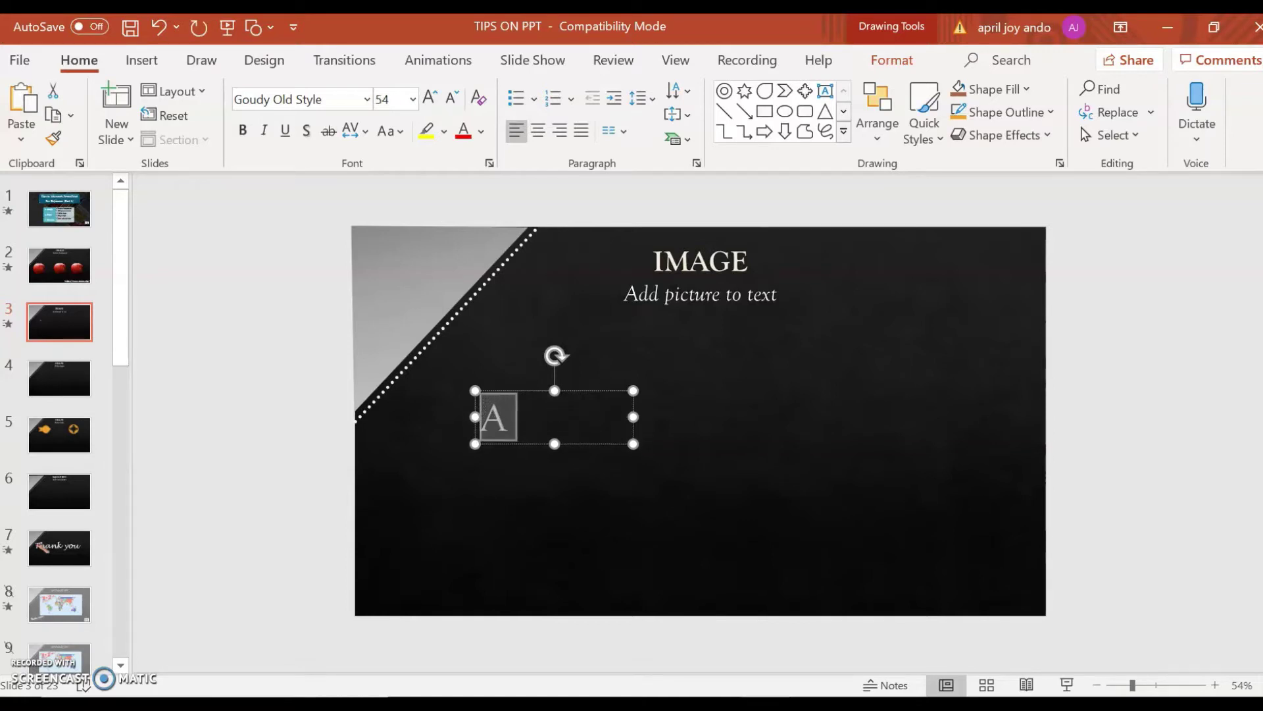
key("Return")
key("ctrl+shift+p")
type("239")
key("Return")
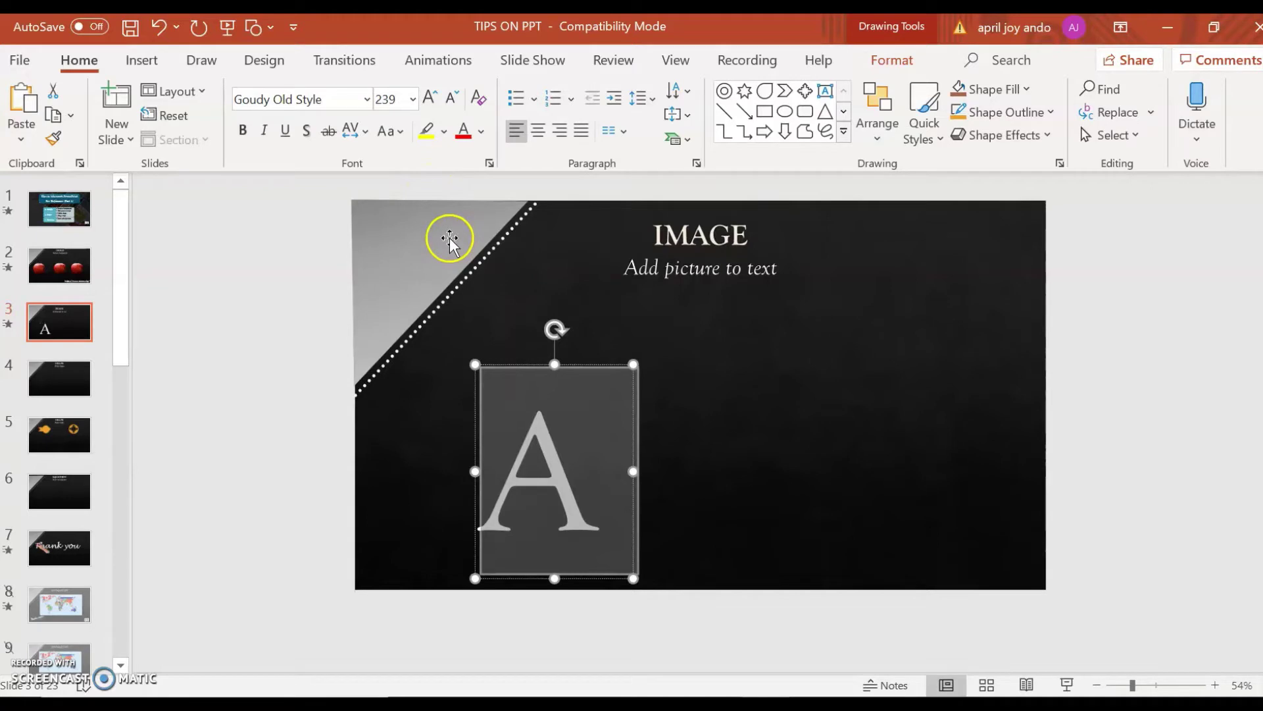
Set the A to Gill Sans Ultra Bold and move it beside the diagonal stripe.
left_click(366, 99)
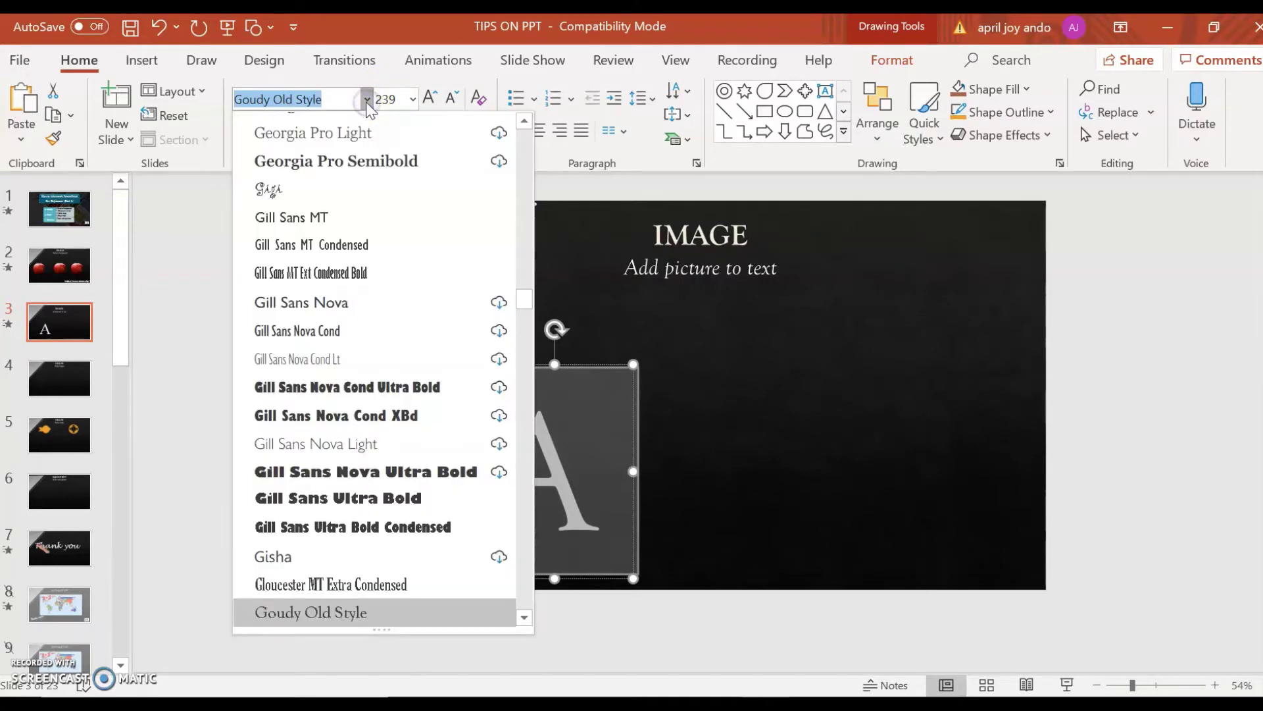
left_click(361, 497)
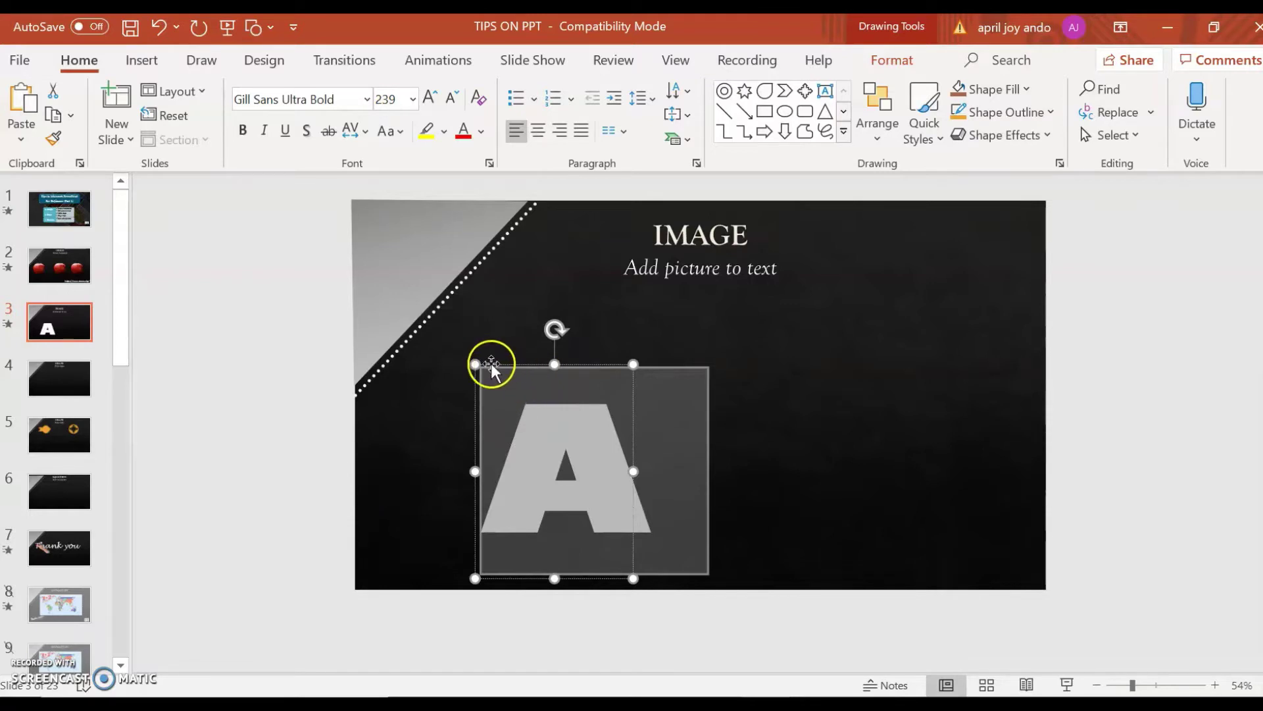
left_click_drag(494, 369, 453, 330)
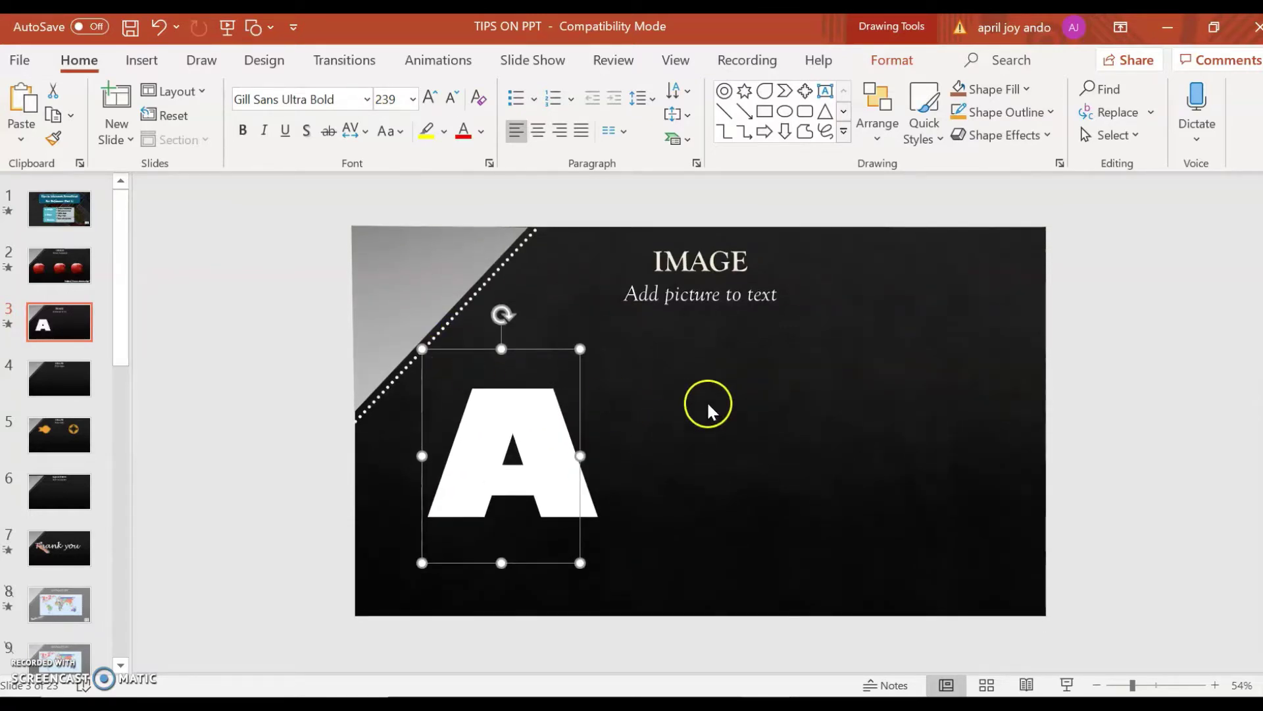
left_click(871, 66)
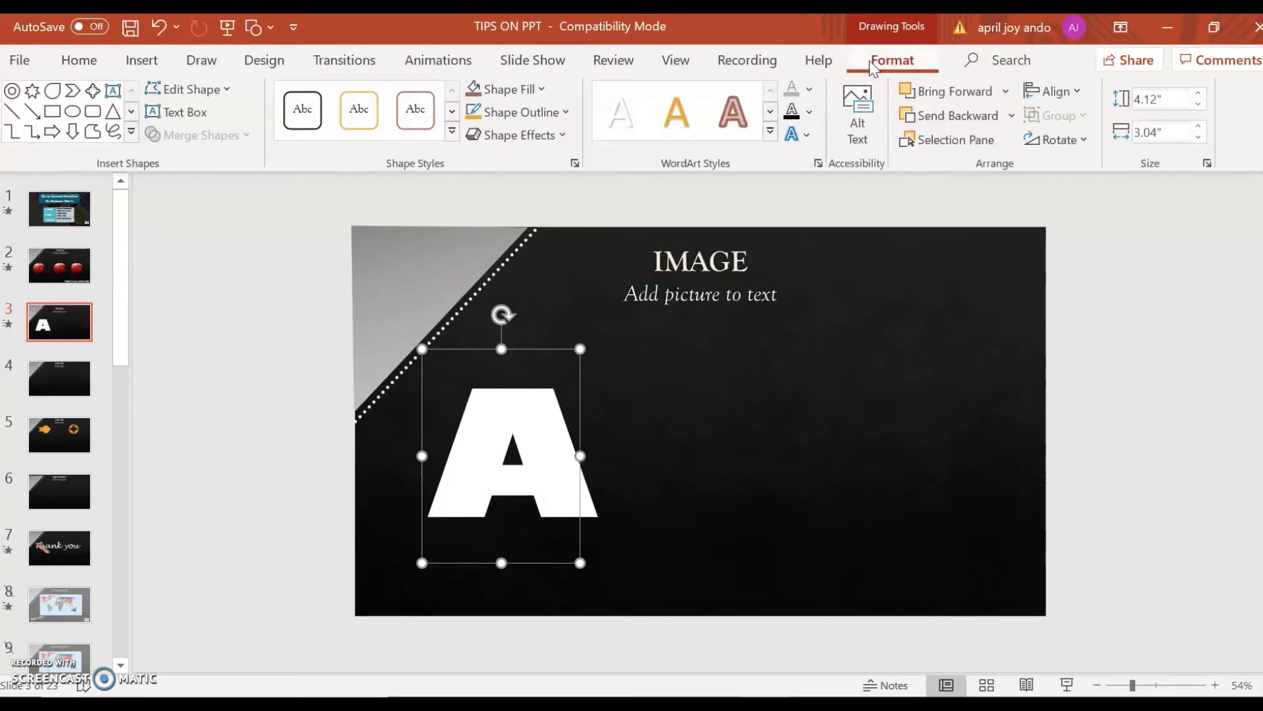
Fill the letter A with the red-trees picture 'image 1' from a file.
left_click(809, 92)
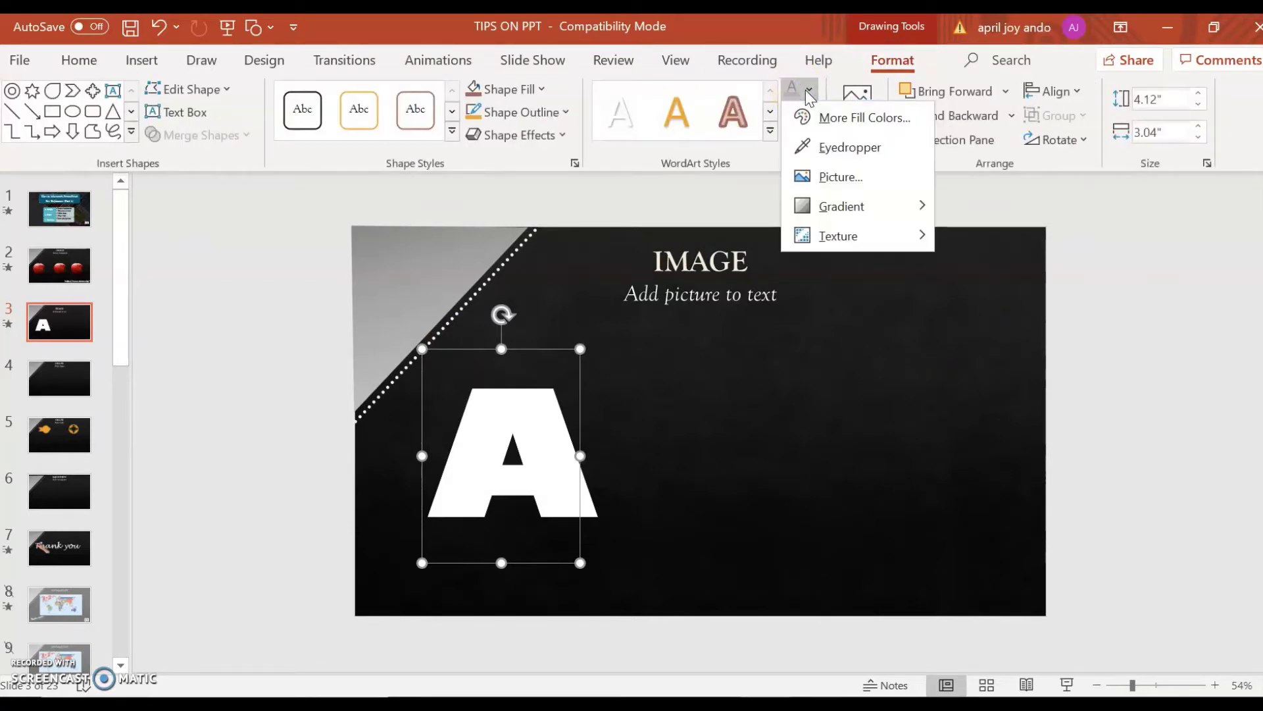
left_click(833, 178)
left_click(889, 56)
left_click(810, 89)
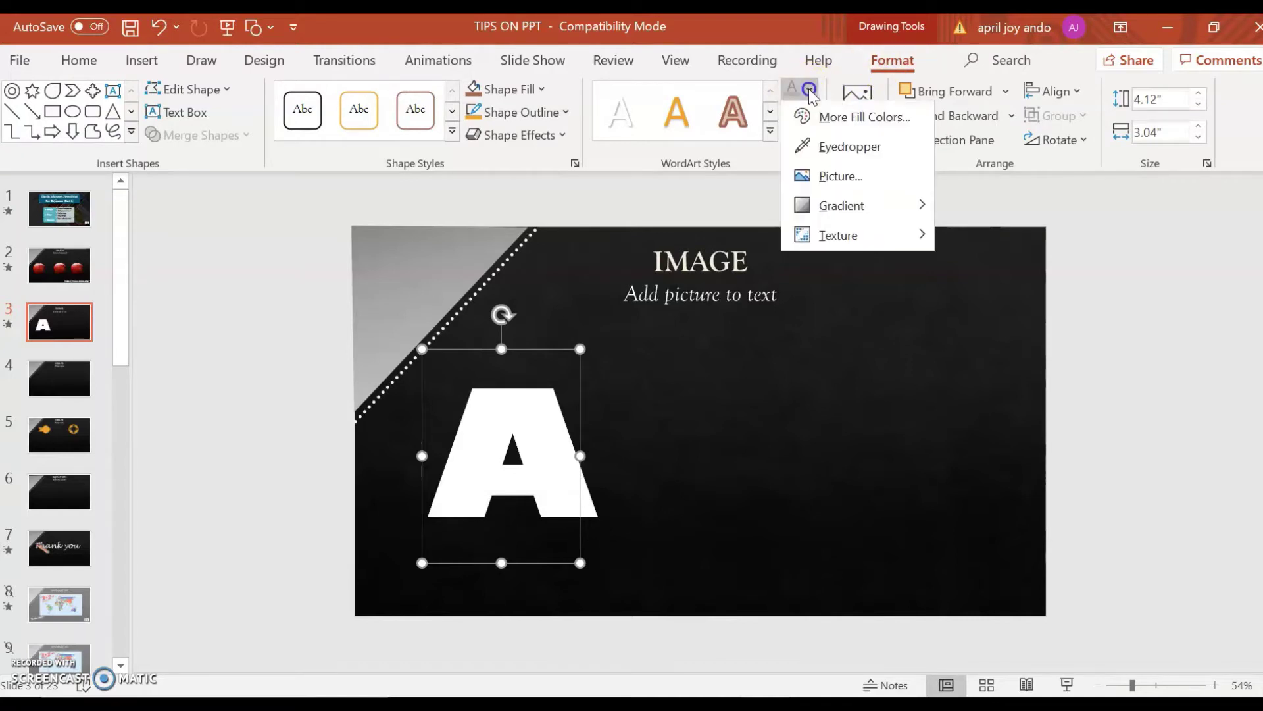
left_click(819, 182)
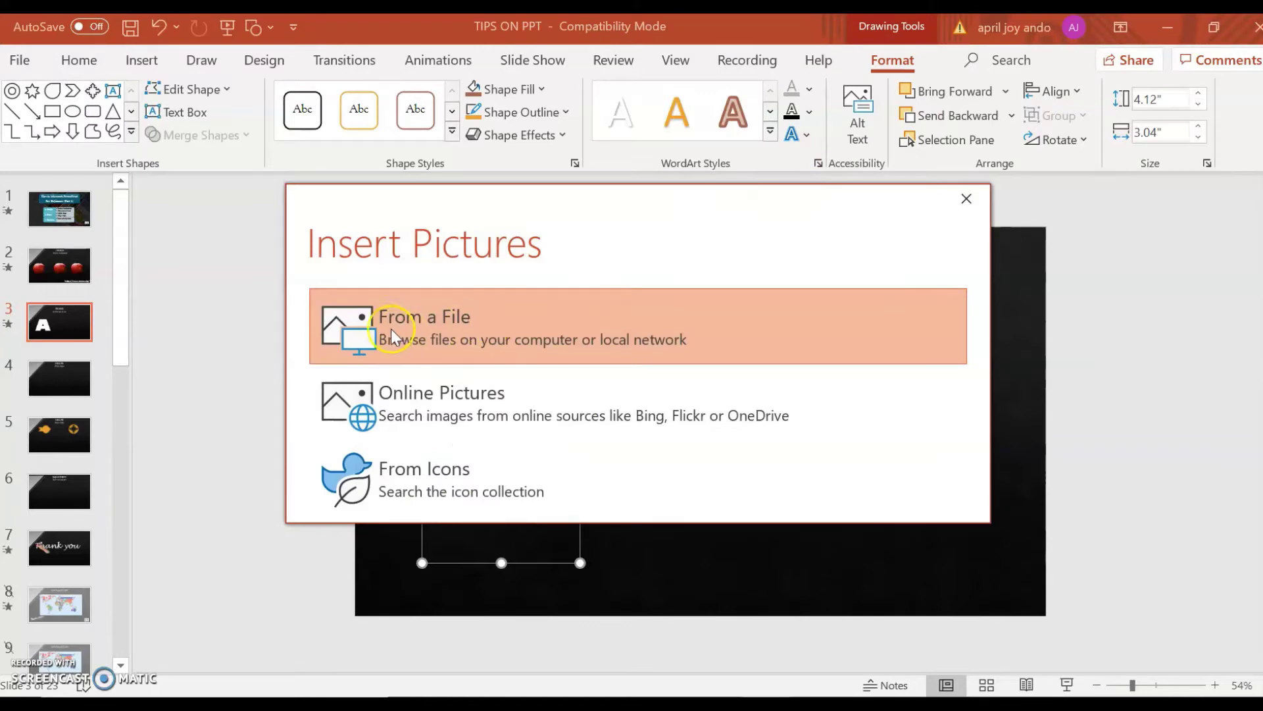
left_click(507, 329)
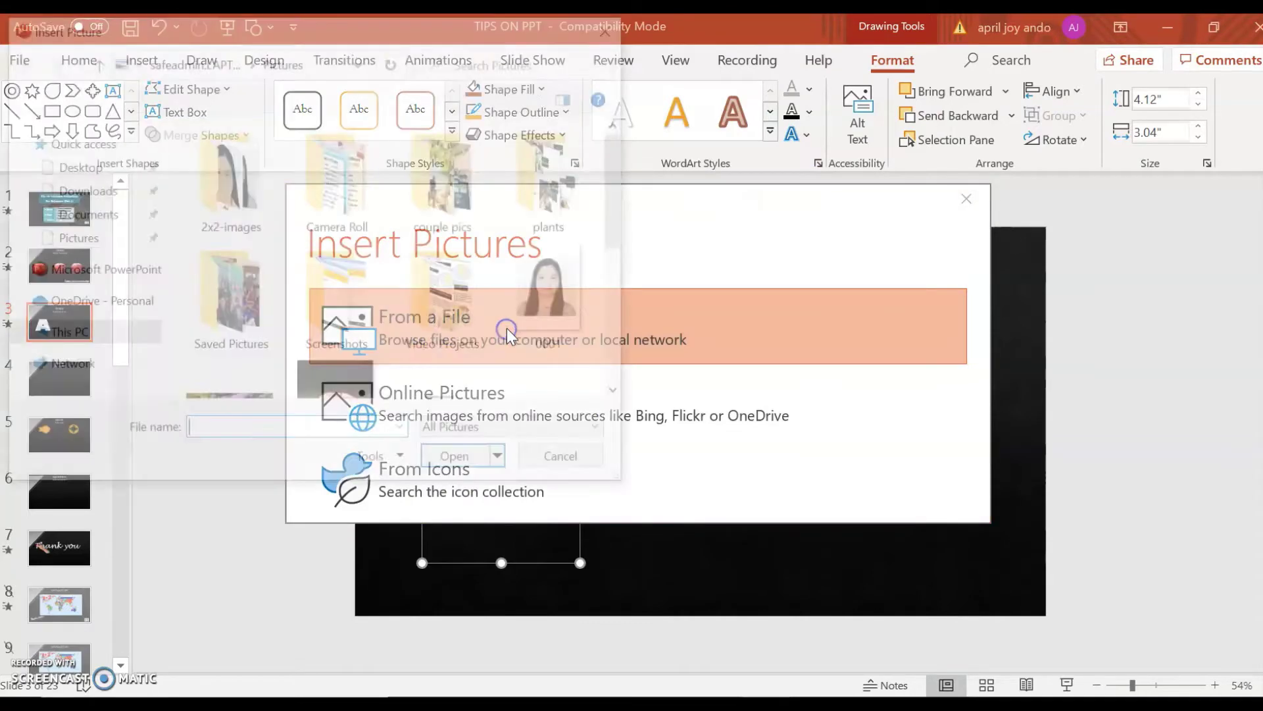
left_click_drag(623, 215, 612, 273)
left_click(570, 321)
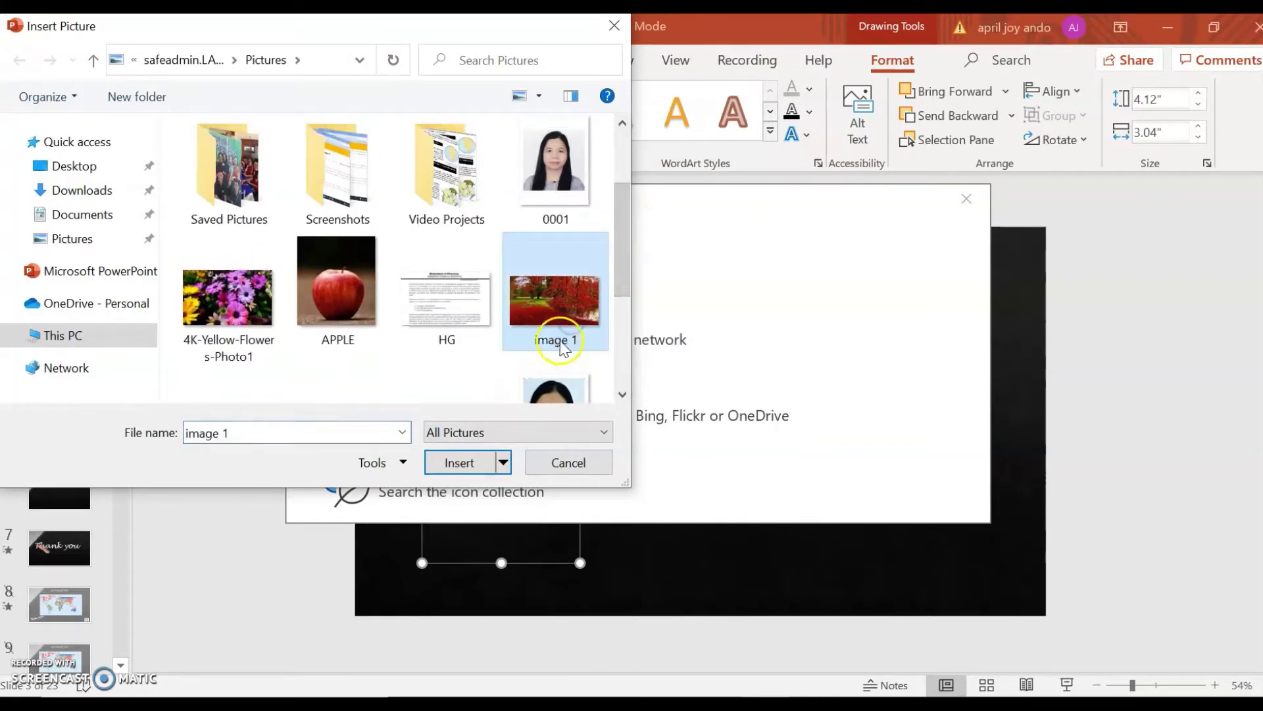
left_click(544, 323)
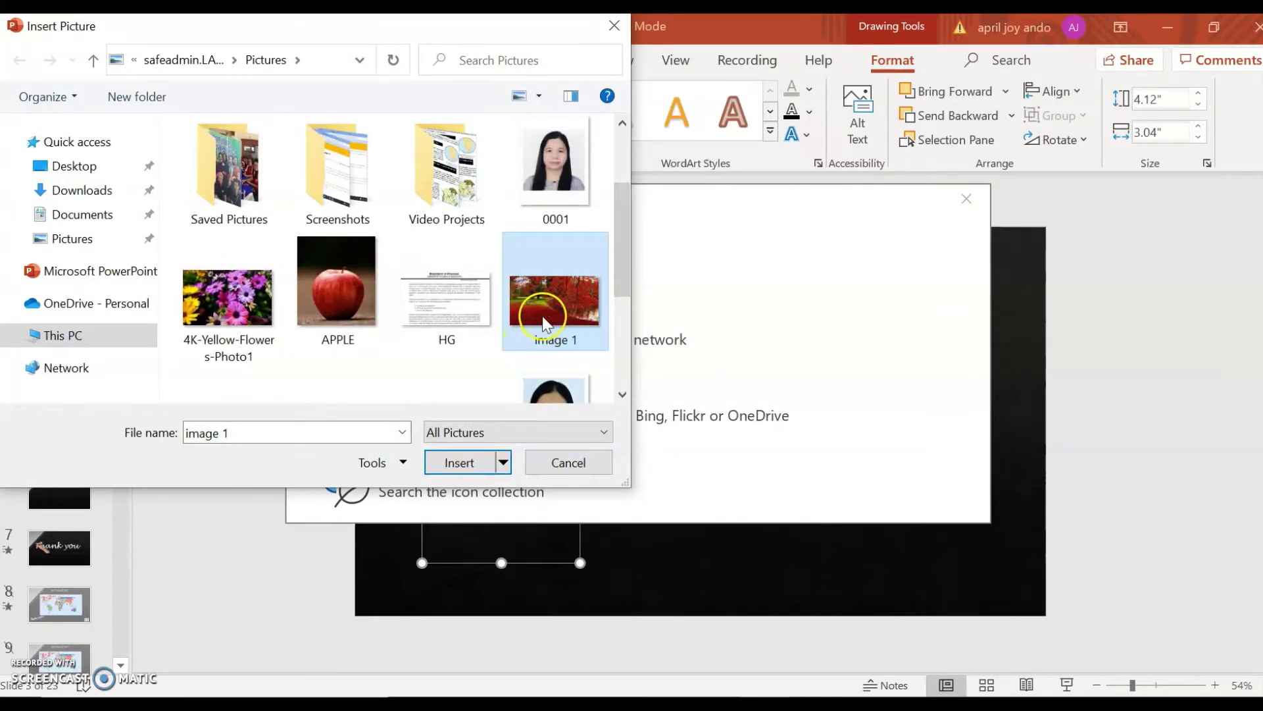
left_click(454, 463)
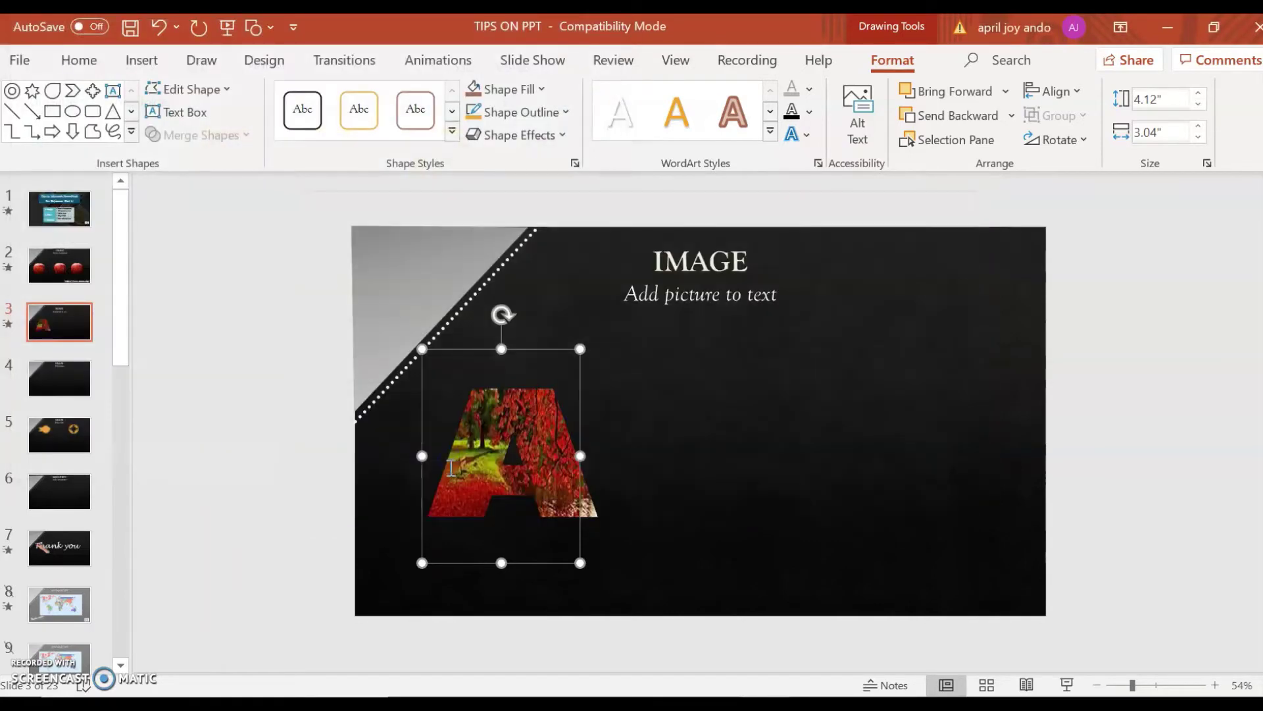
Enlarge the letter A's box up and to the left.
left_click_drag(419, 347, 391, 298)
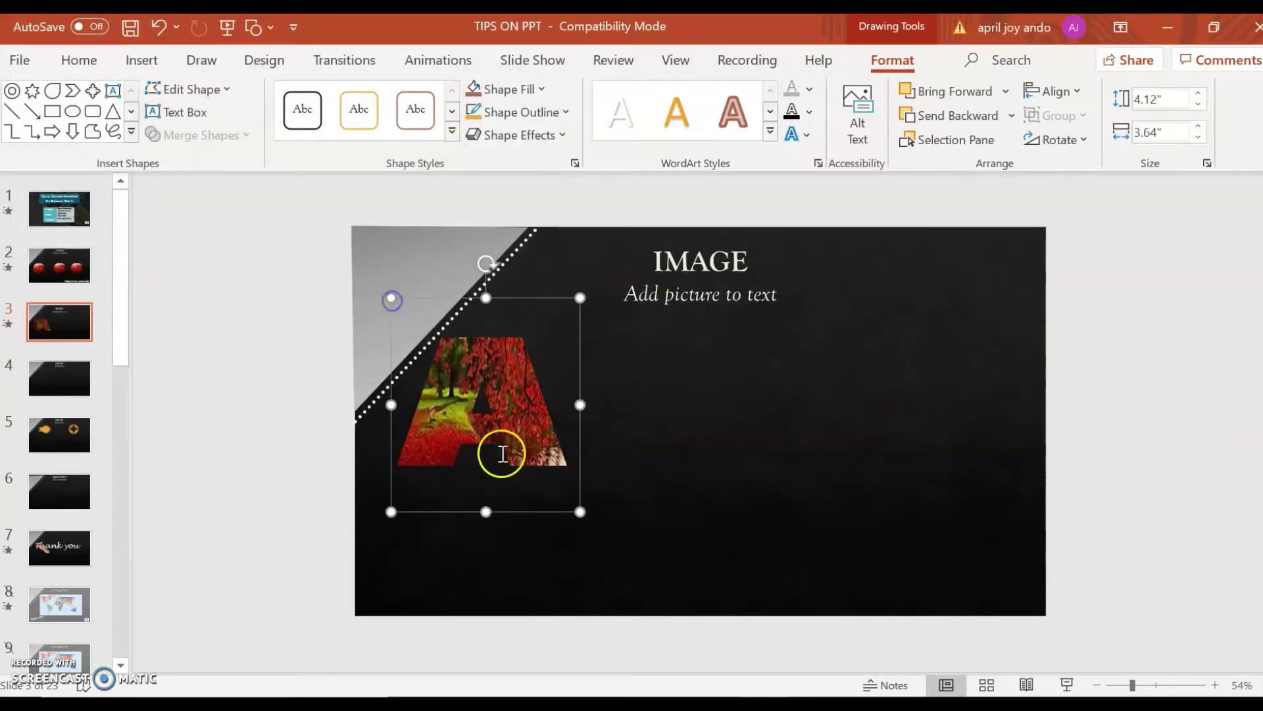
left_click(677, 445)
left_click(544, 436)
left_click(685, 436)
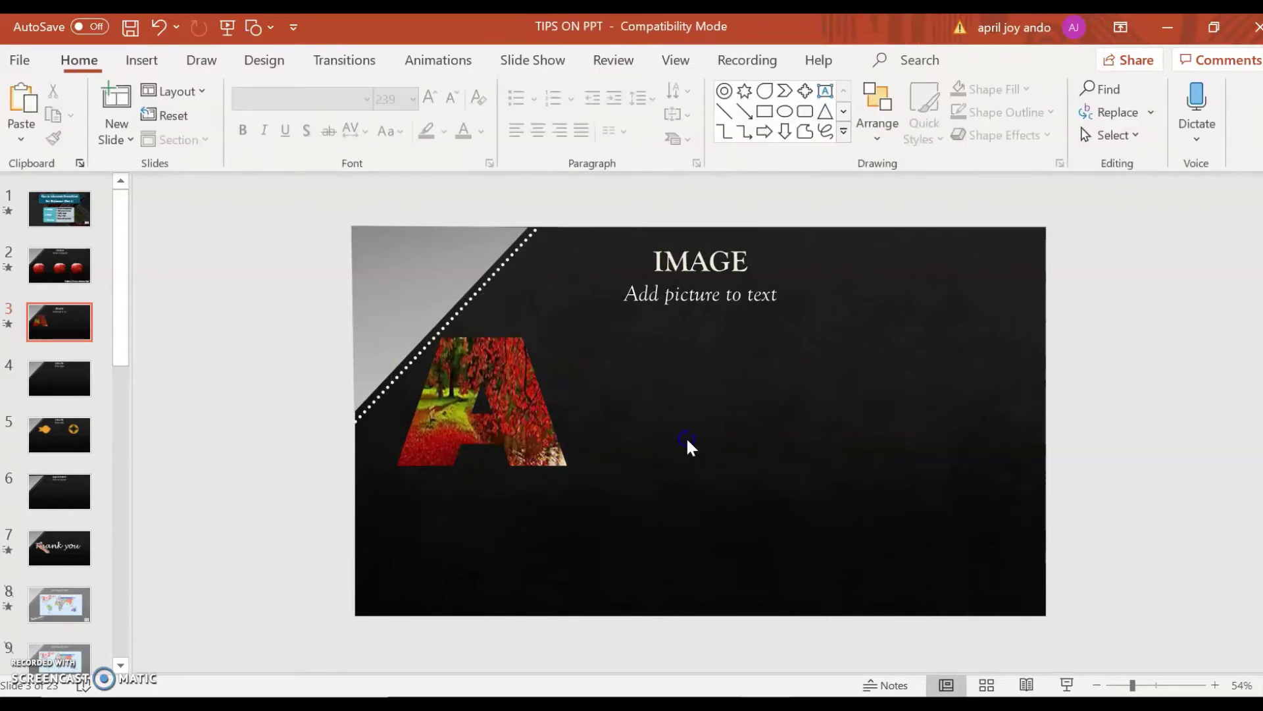
left_click(145, 64)
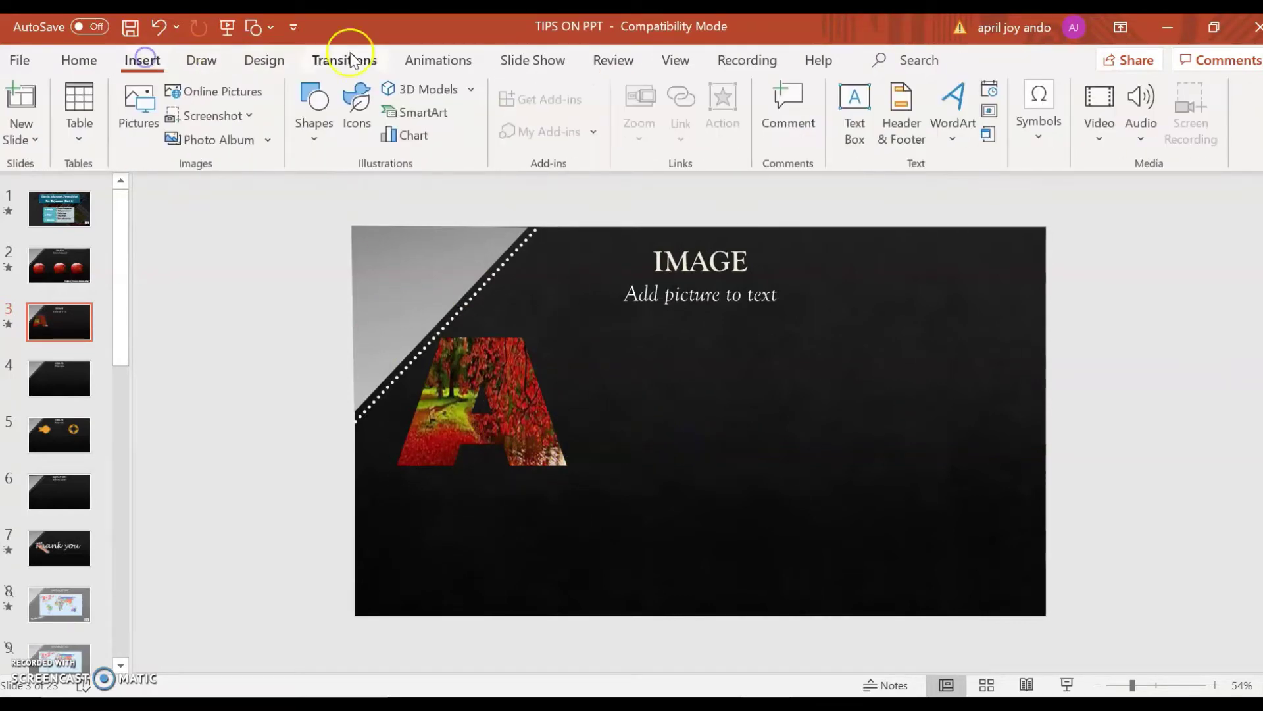
Add a text box reading JOY right of the A, enlarged to 96 pt.
left_click(867, 122)
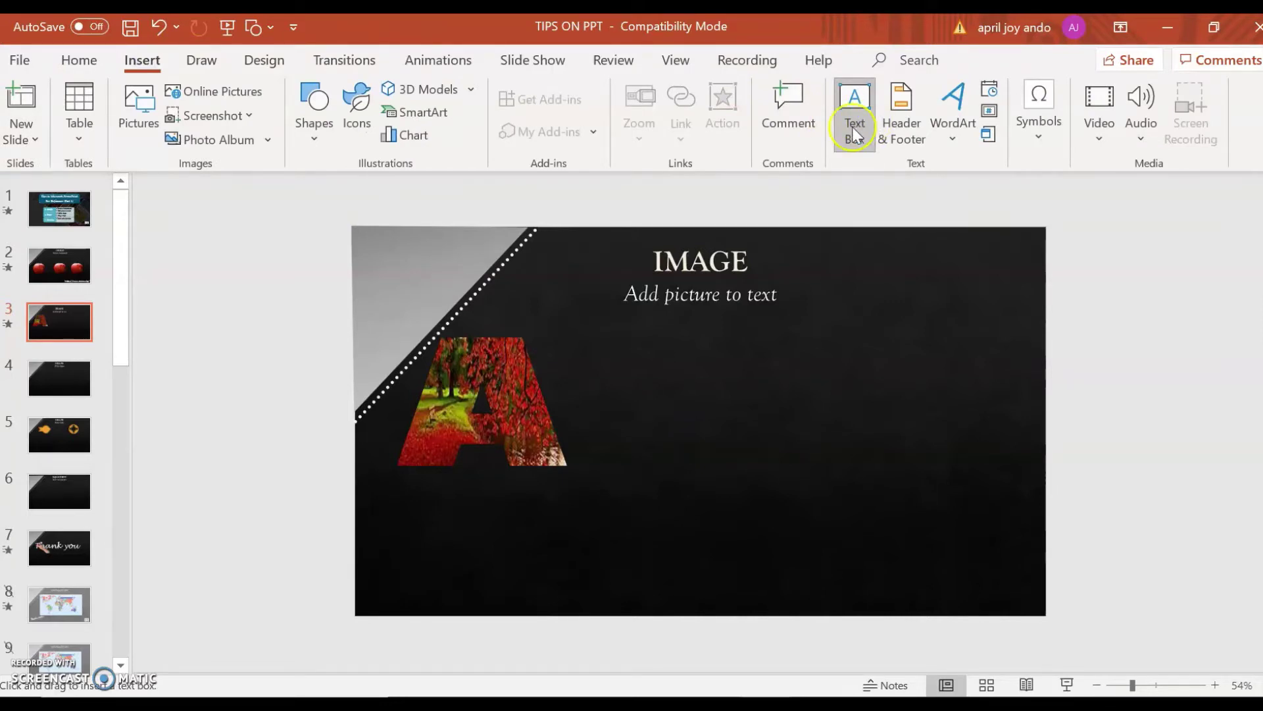
left_click_drag(672, 382, 722, 425)
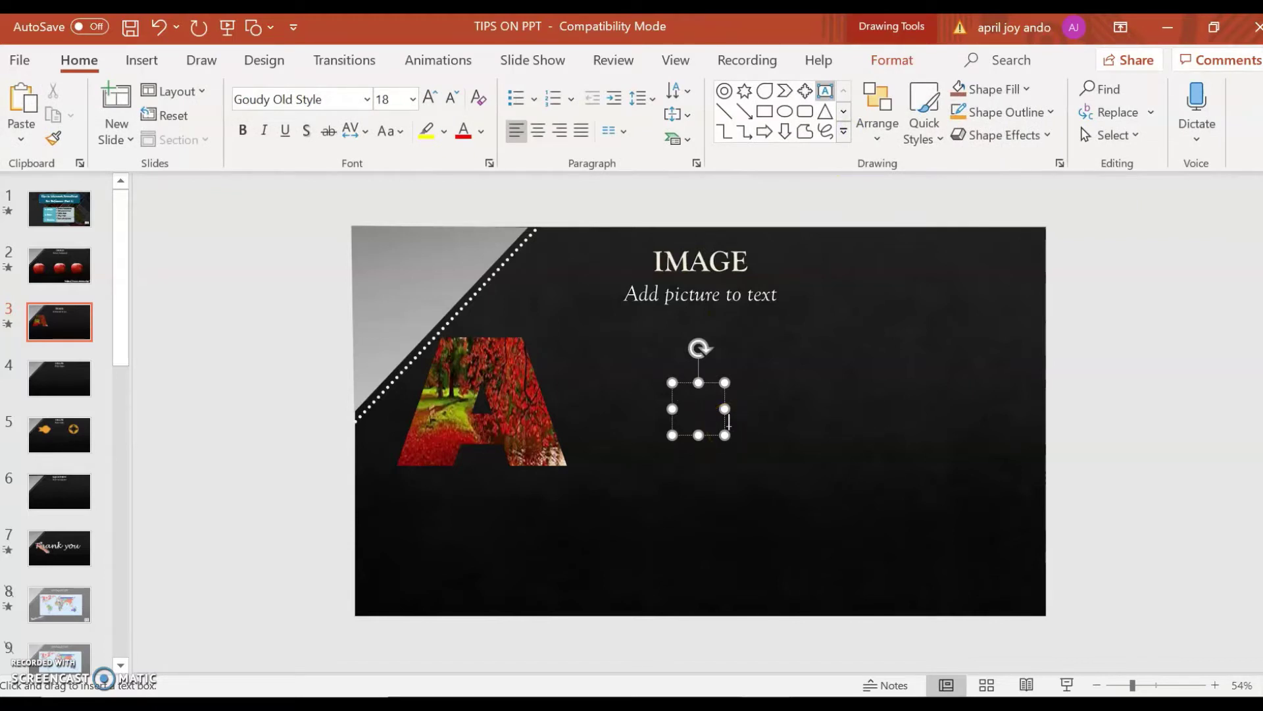
type("JO")
key("ctrl+a")
key("ctrl+shift+period")
key("ctrl+shift+period")
key("ctrl+shift+period")
key("ctrl+shift+period")
key("ctrl+shift+period")
key("ctrl+shift+period")
key("ctrl+shift+period")
key("ctrl+shift+period")
key("ctrl+shift+period")
key("ctrl+shift+period")
key("ctrl+shift+period")
key("ctrl+shift+period")
key("ctrl+shift+period")
key("ctrl+shift+period")
key("ctrl+shift+period")
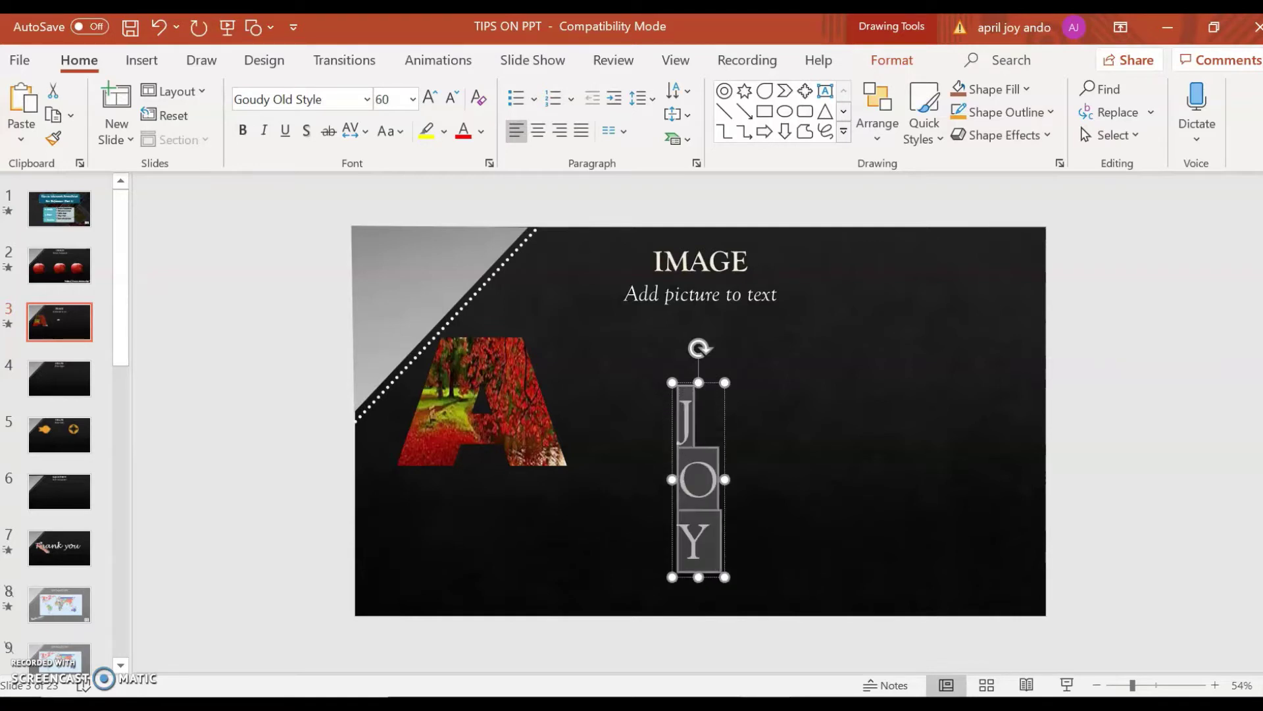
Widen the JOY box to fit one line and raise the text to 199 pt.
left_click_drag(724, 502, 1008, 468)
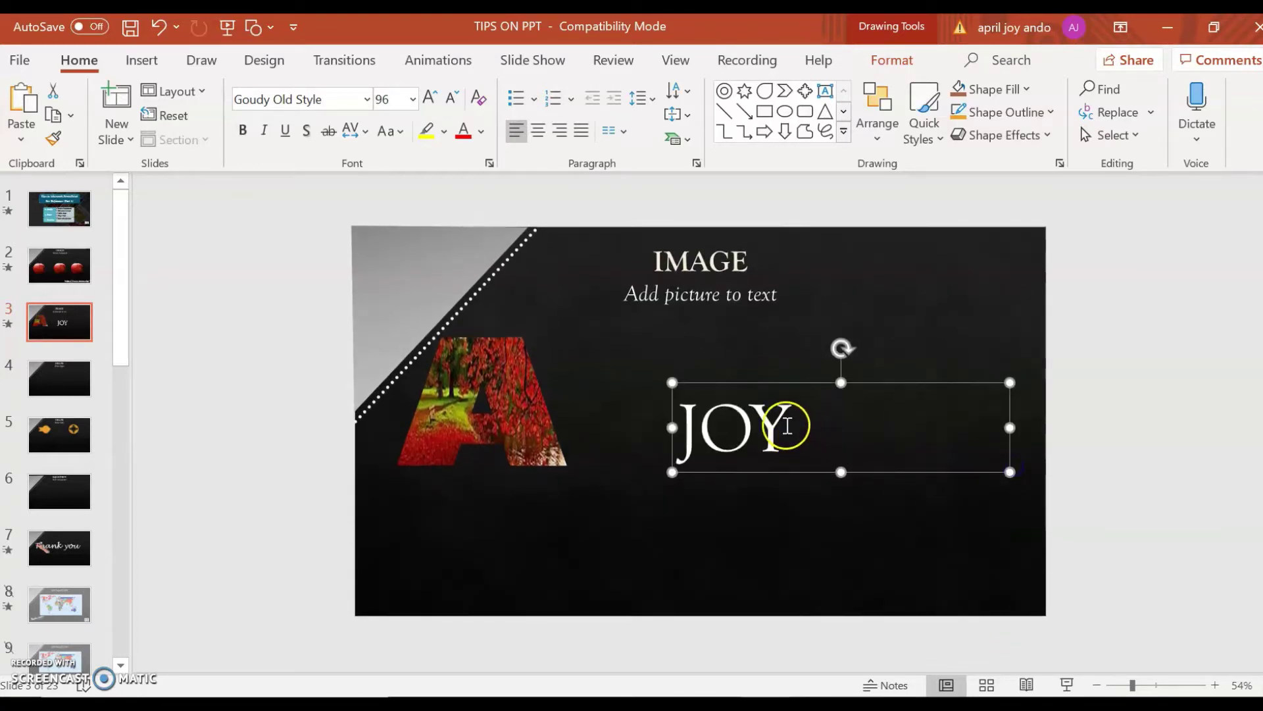
left_click_drag(791, 426, 654, 424)
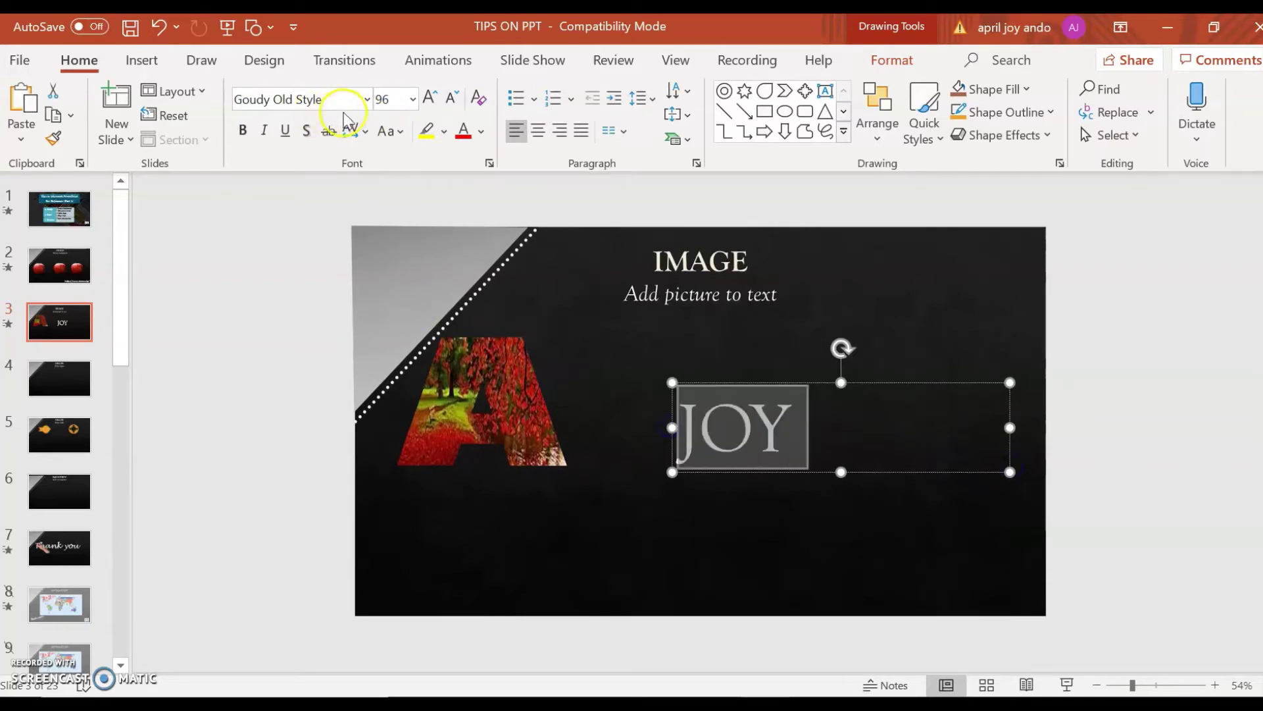
left_click(431, 100)
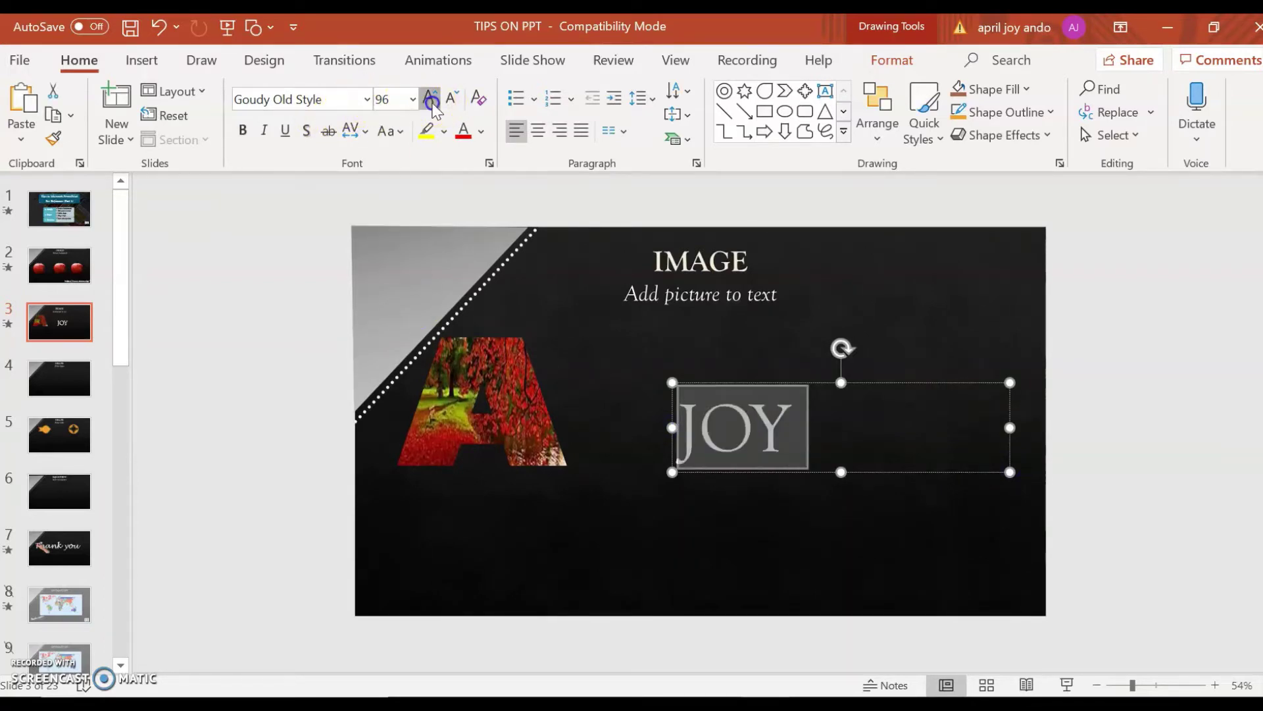
left_click(430, 99)
left_click(431, 99)
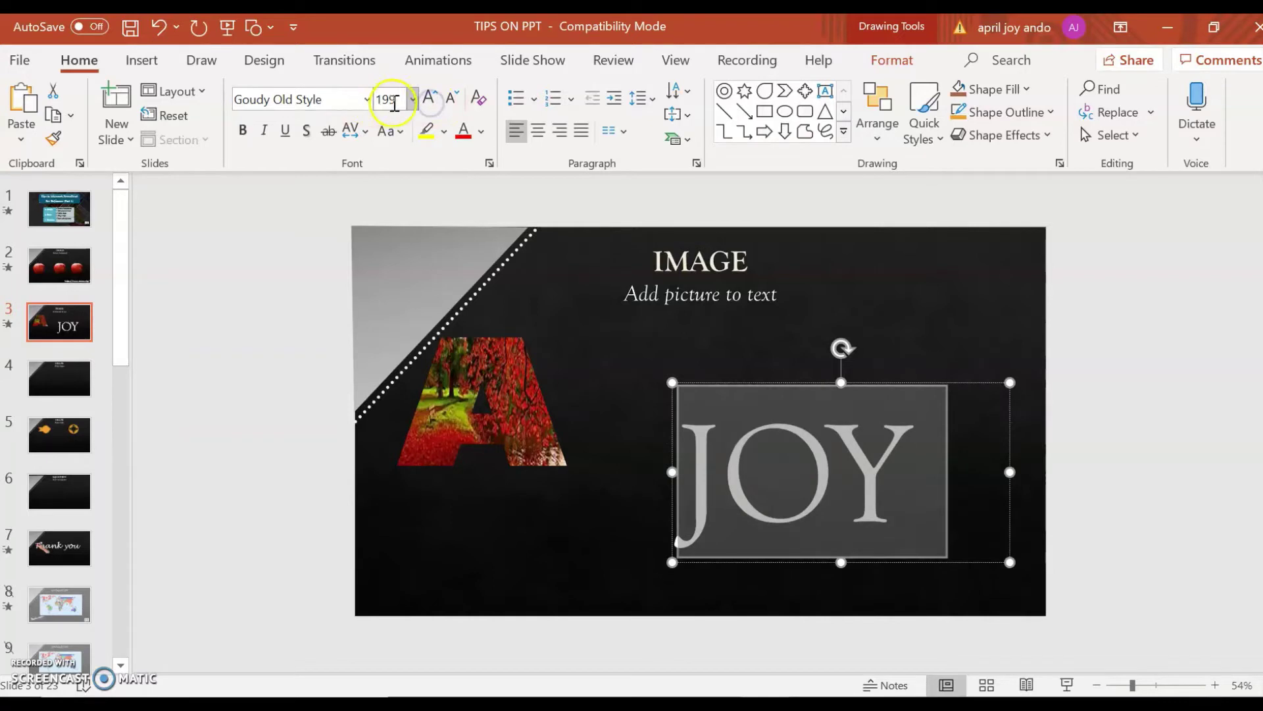
left_click(366, 102)
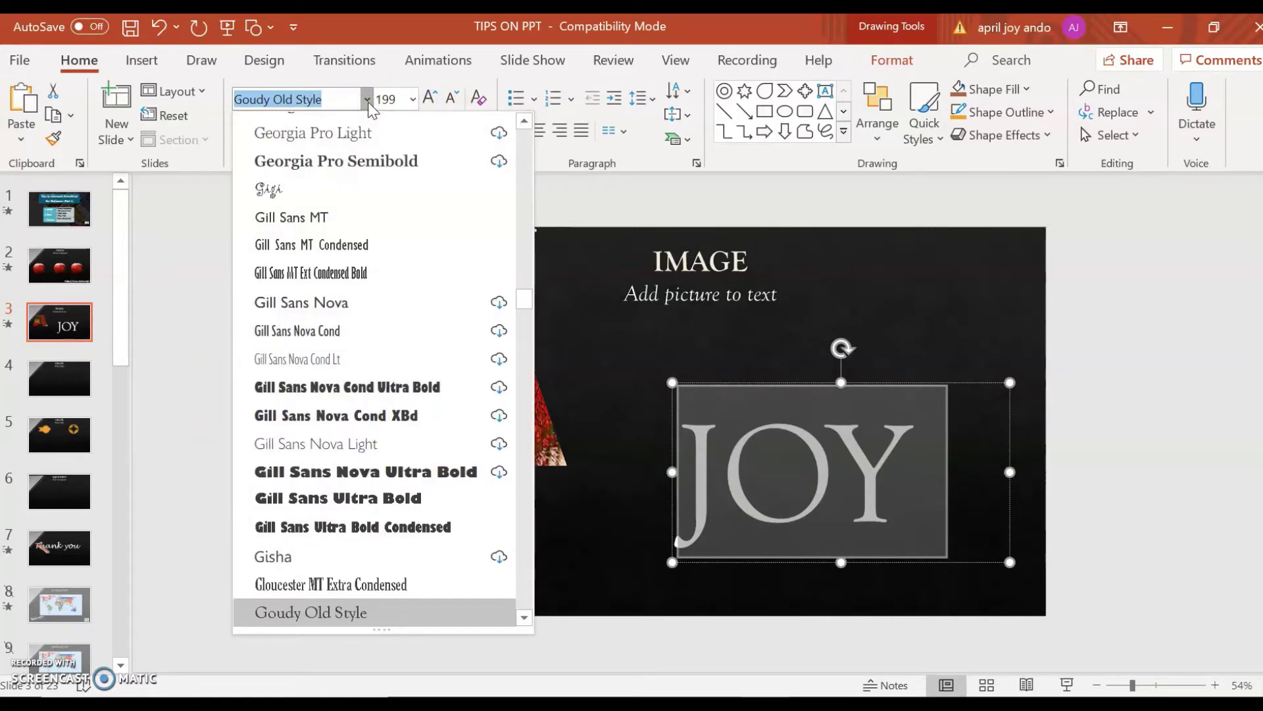
Set JOY to Franklin Gothic Heavy and enlarge it to 239 pt.
scroll(322, 427, "up", 4)
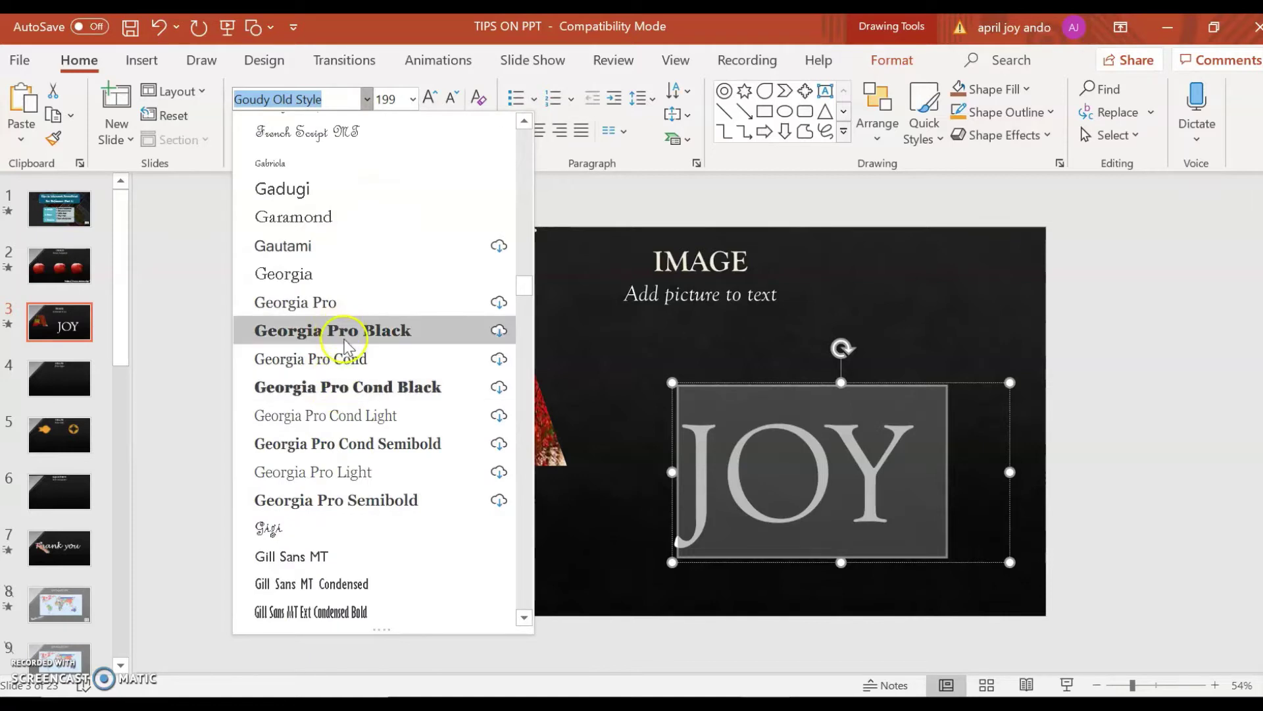
scroll(360, 279, "up", 2)
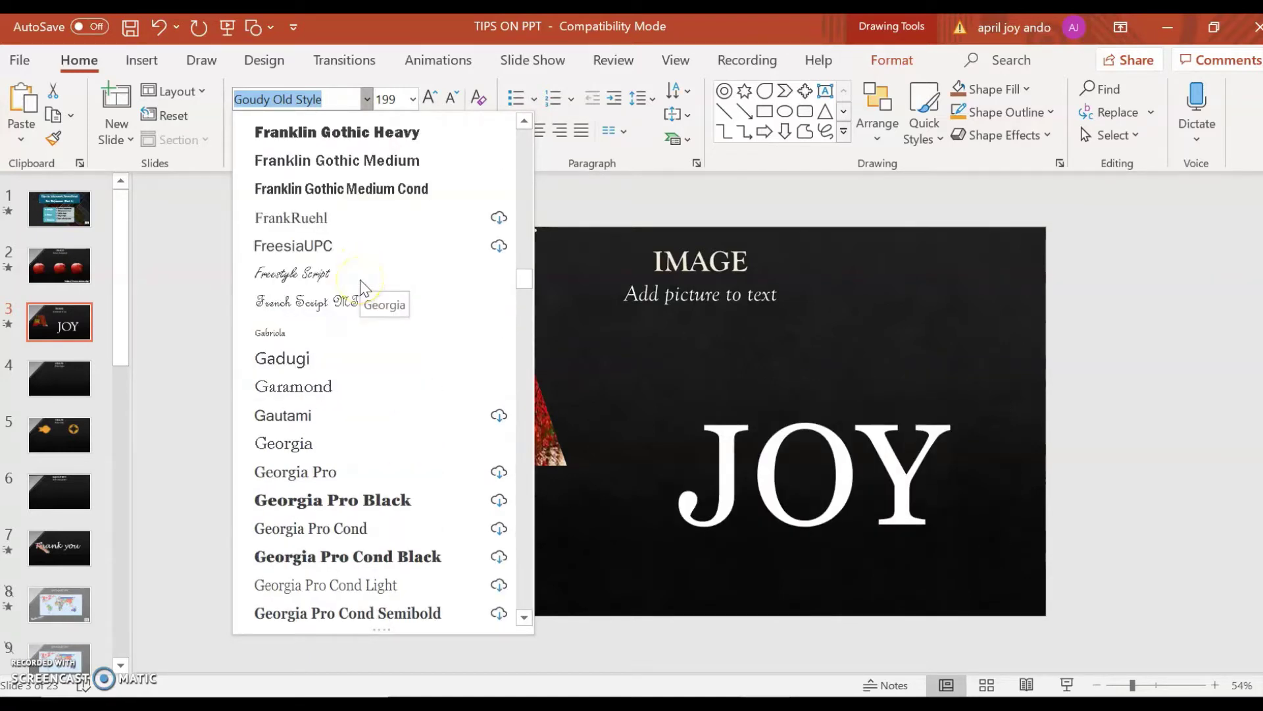
scroll(360, 278, "up", 2)
left_click(355, 302)
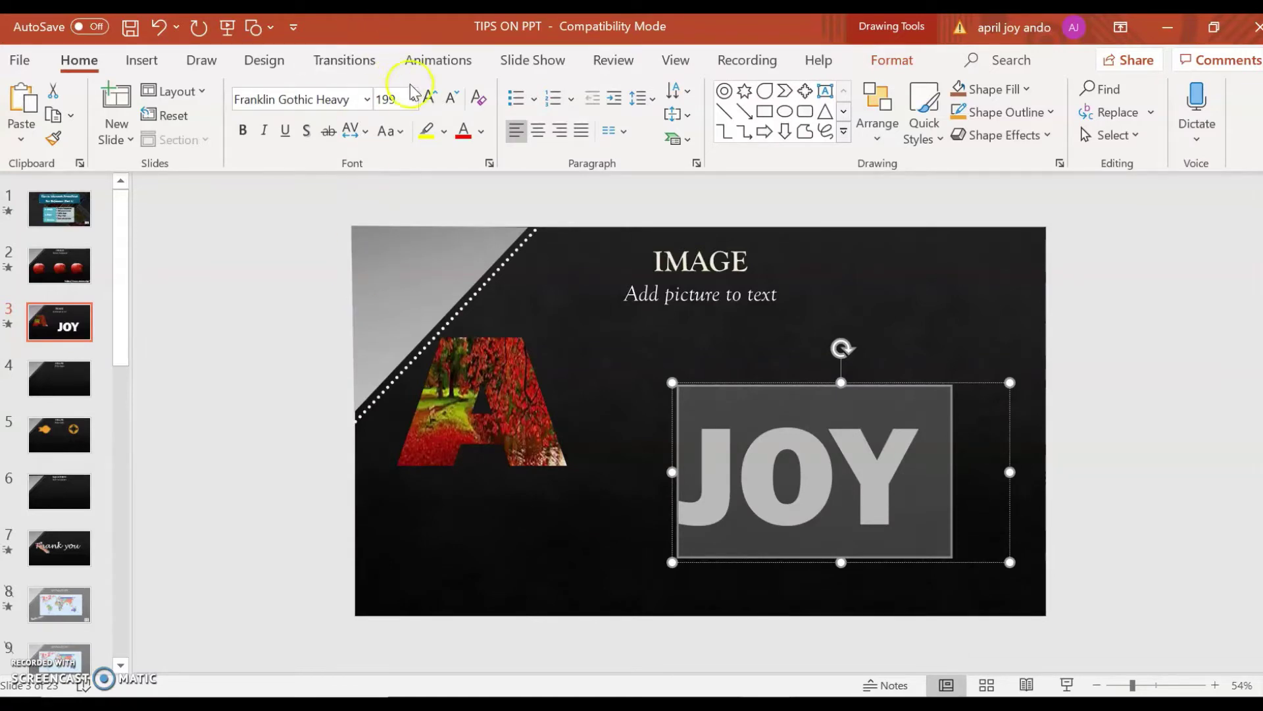
left_click(430, 98)
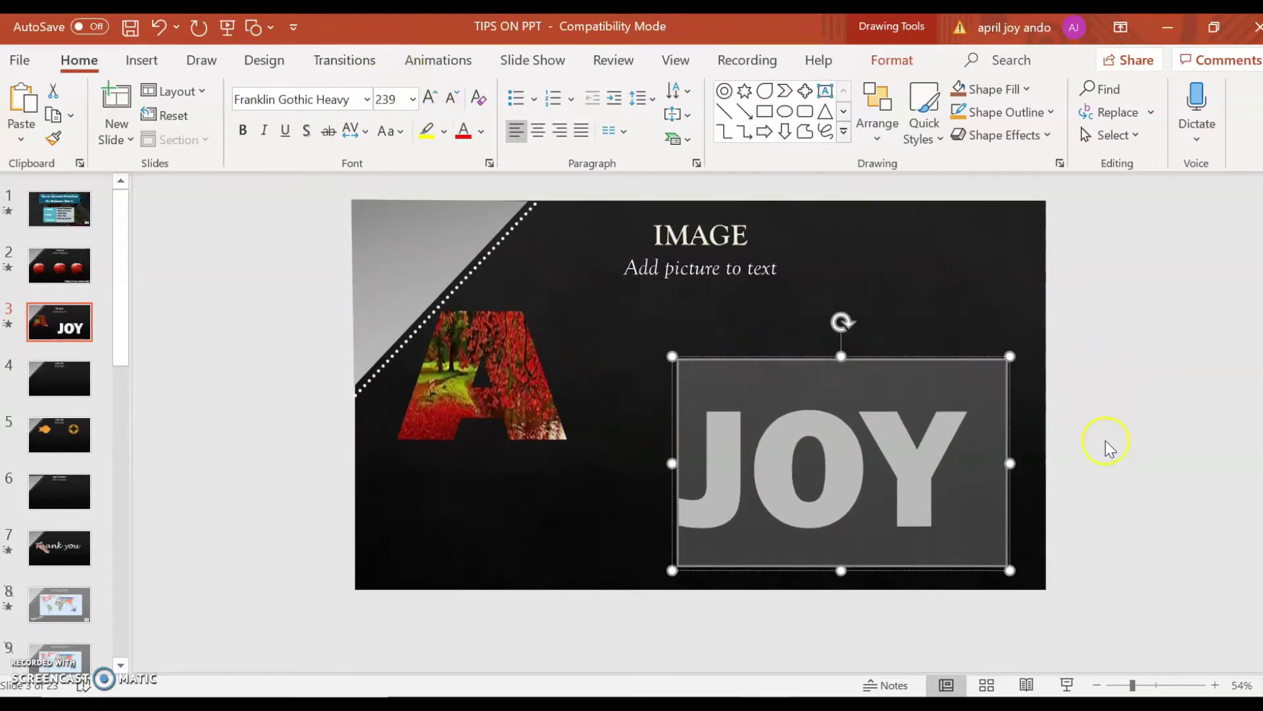
left_click(890, 61)
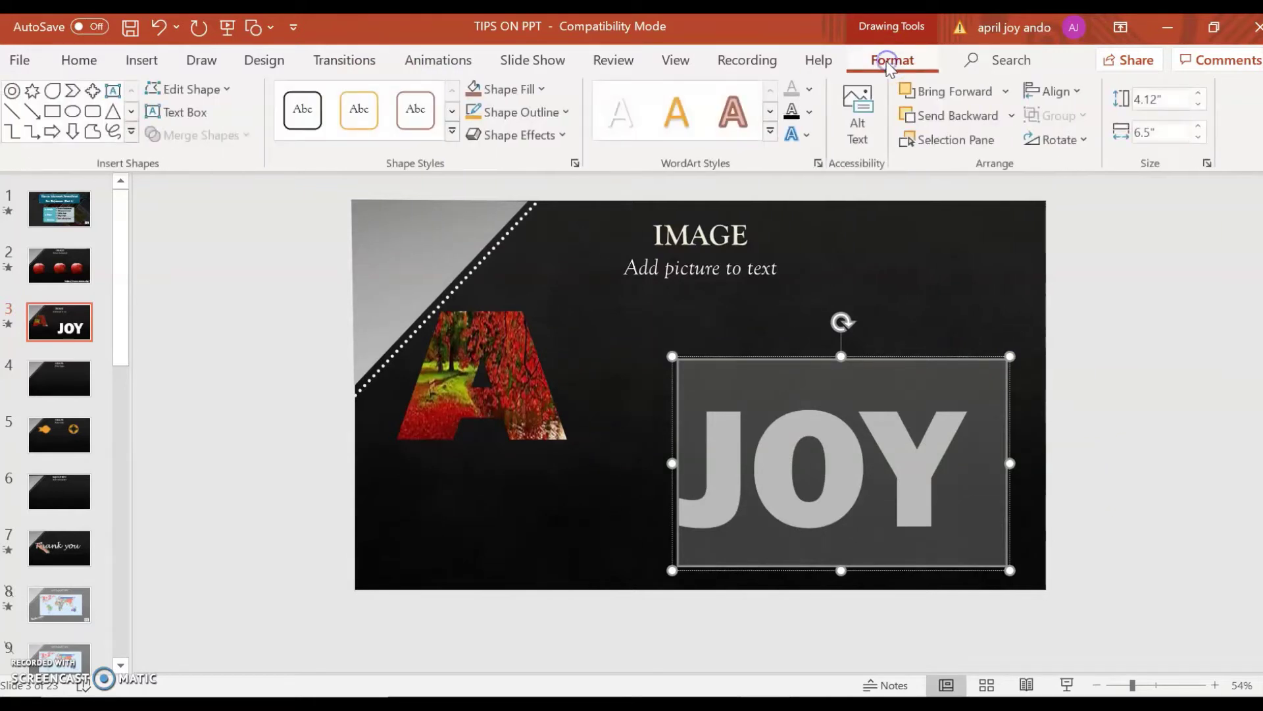
Fill the JOY text with the picture 4K-Yellow-Flowers-Photo1 from a file.
left_click(811, 91)
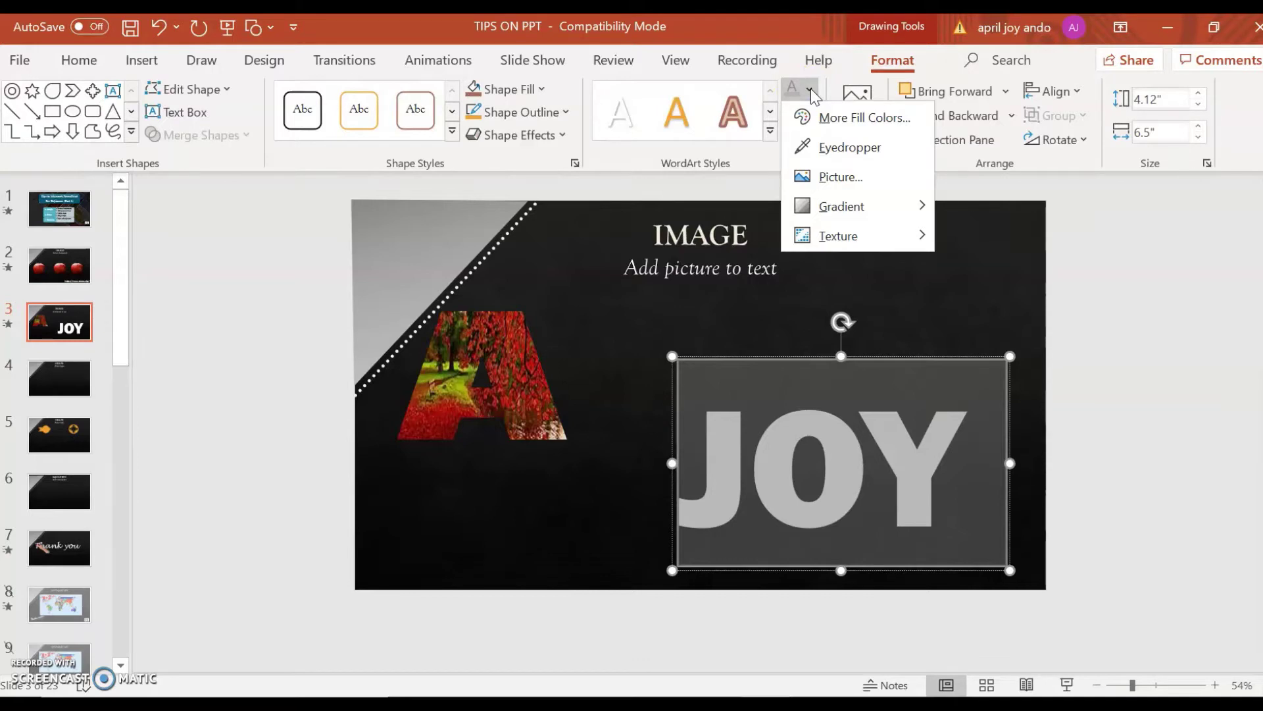
left_click(827, 179)
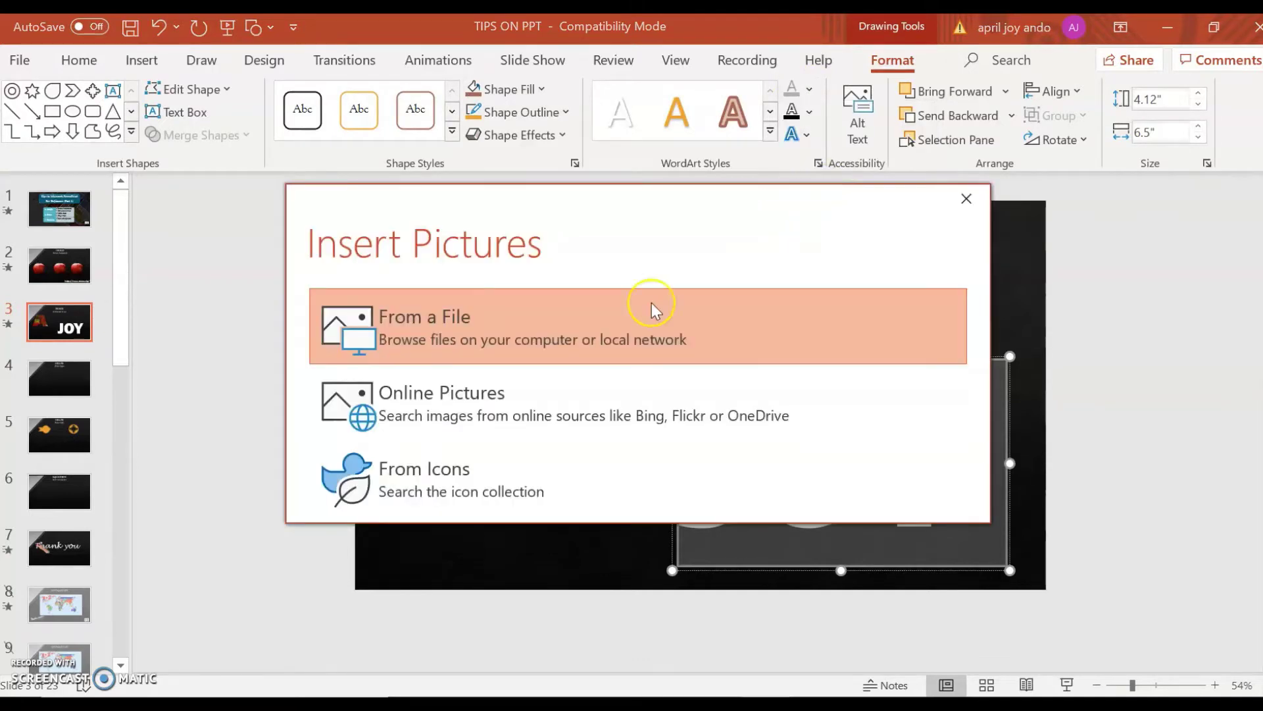
left_click(642, 340)
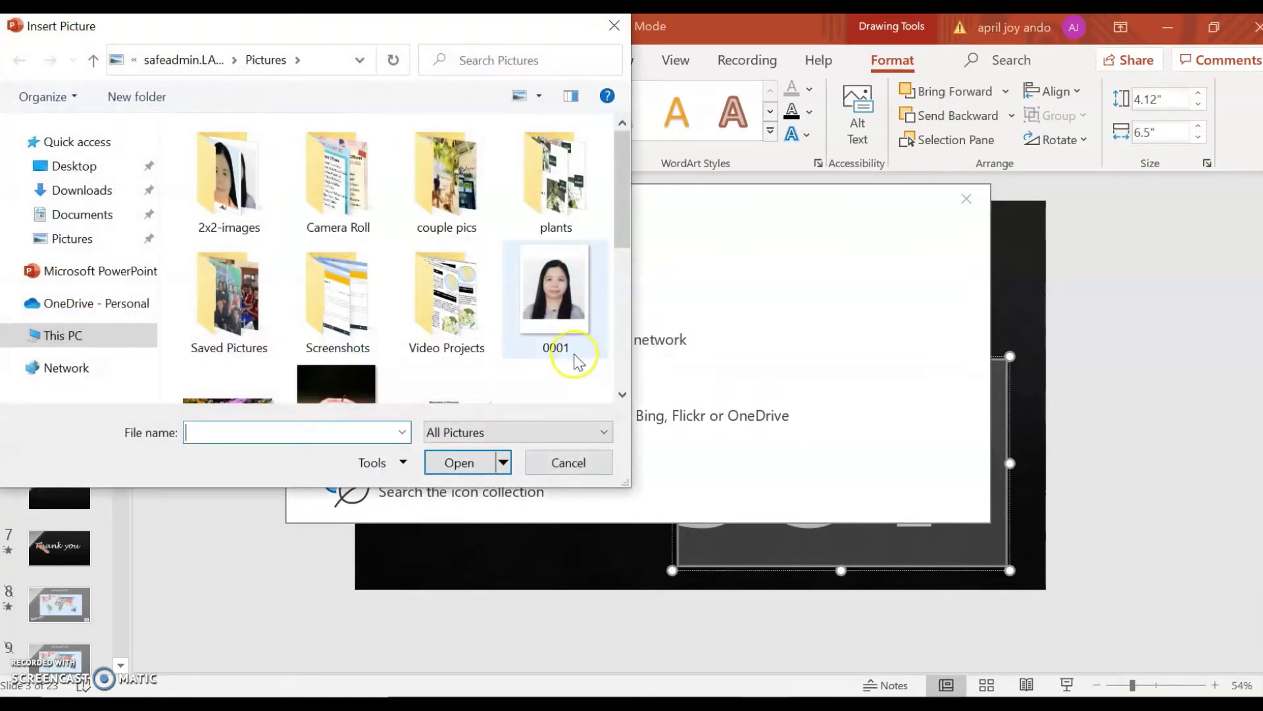
scroll(577, 360, "down", 3)
left_click(234, 217)
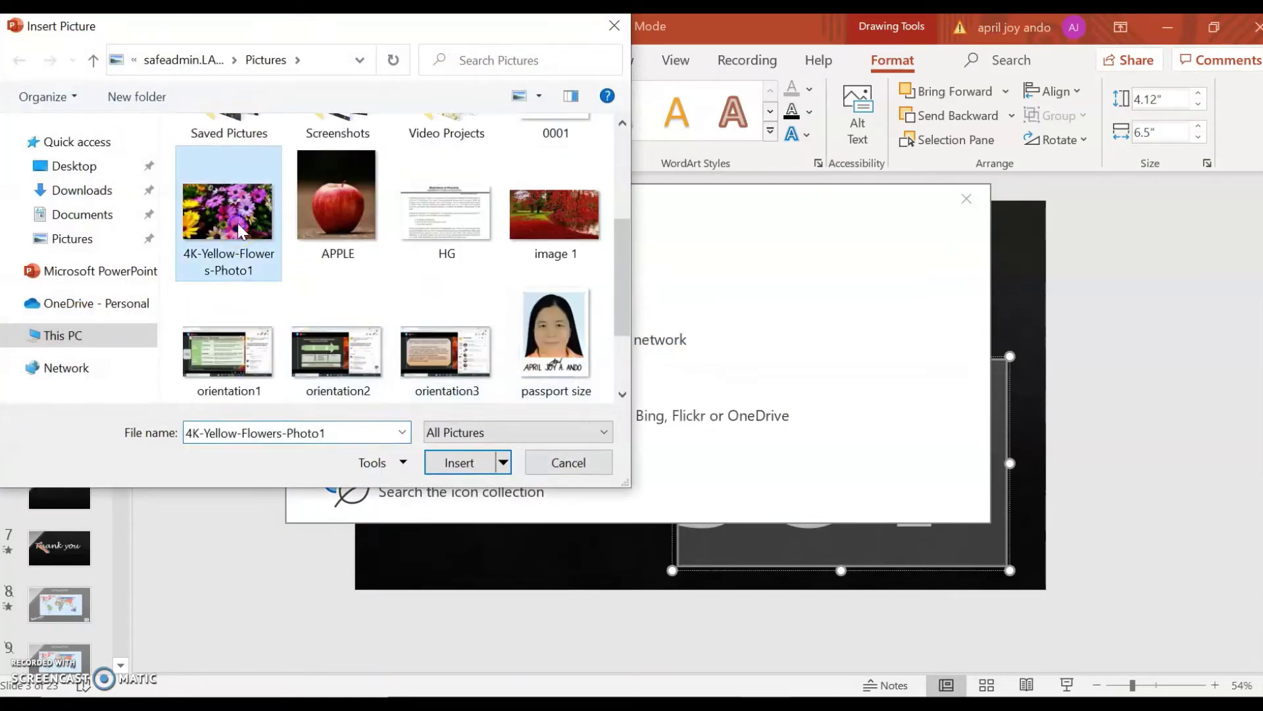
left_click(453, 463)
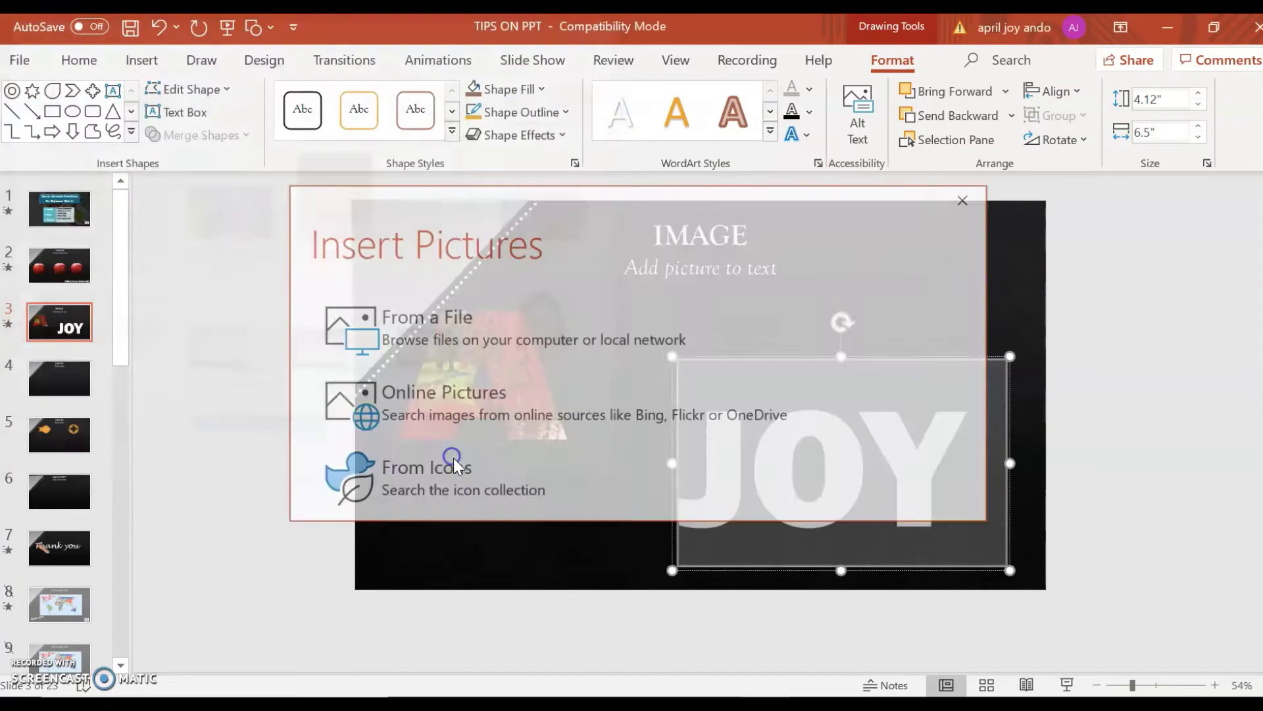
Widen the JOY box up and left, then go to slide 4, 'SHAPE – Perfect shape'.
left_click_drag(665, 387, 625, 316)
left_click(1111, 429)
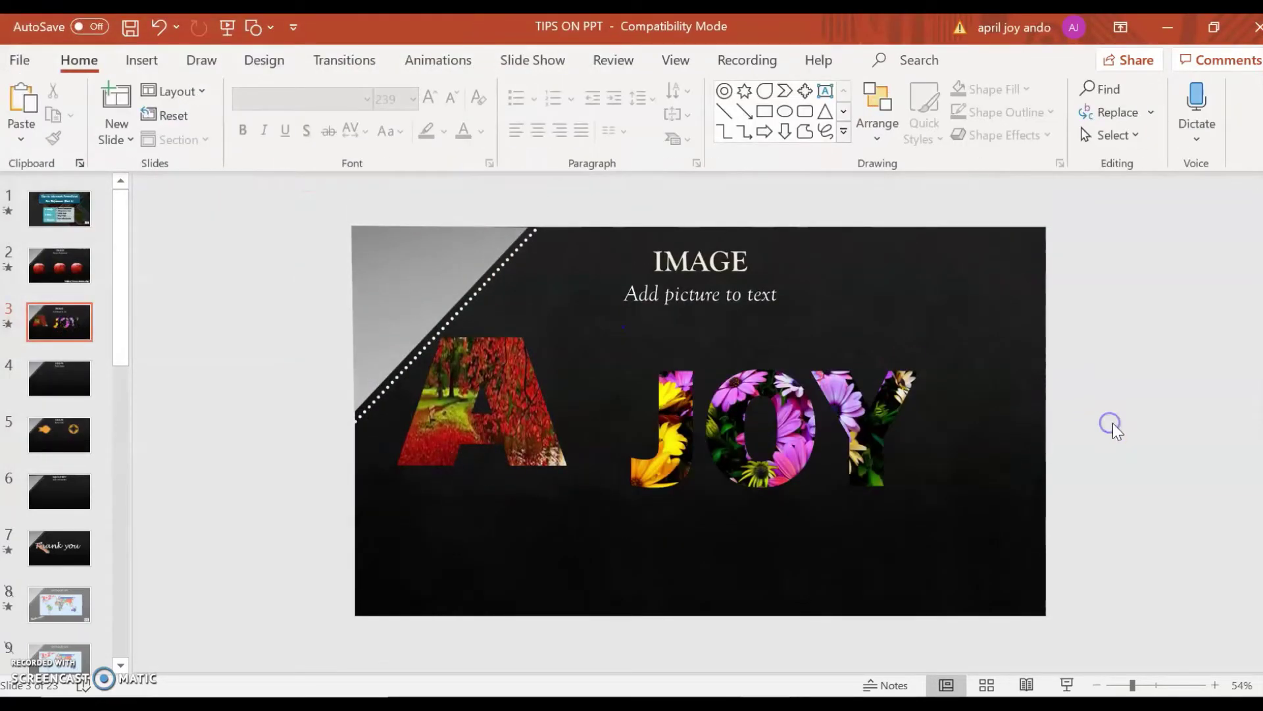
left_click(756, 443)
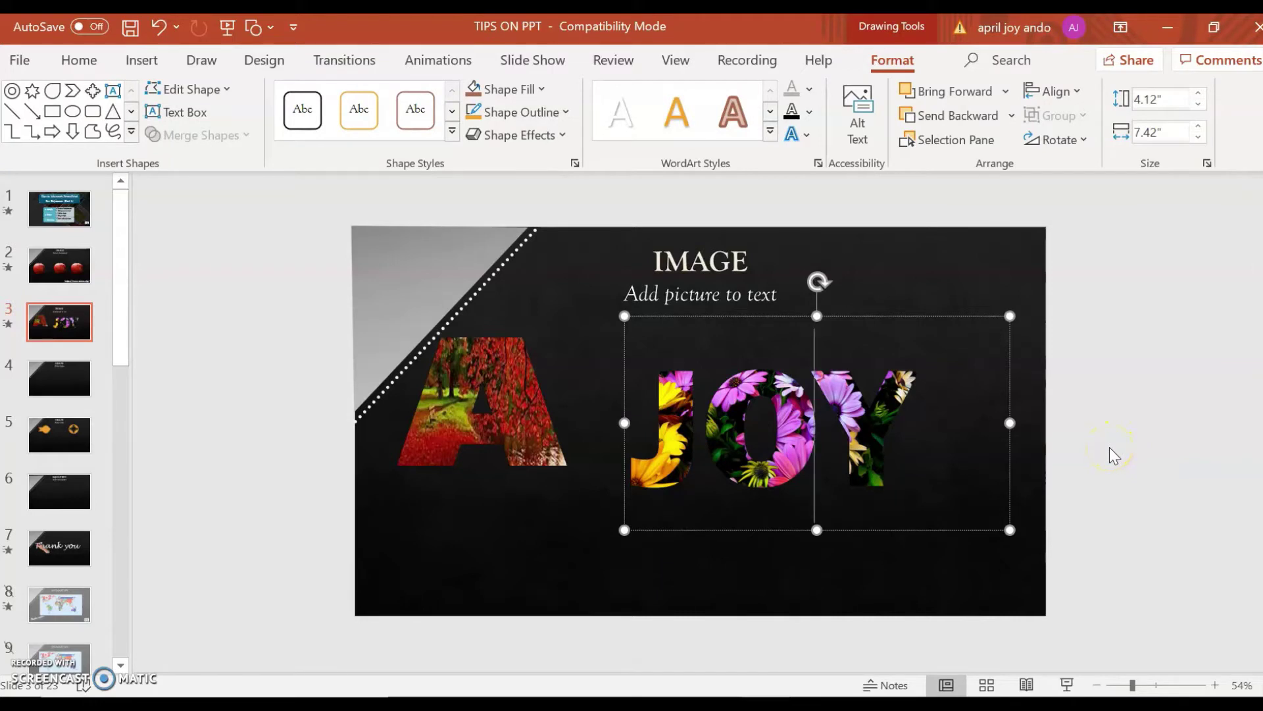
left_click(1086, 449)
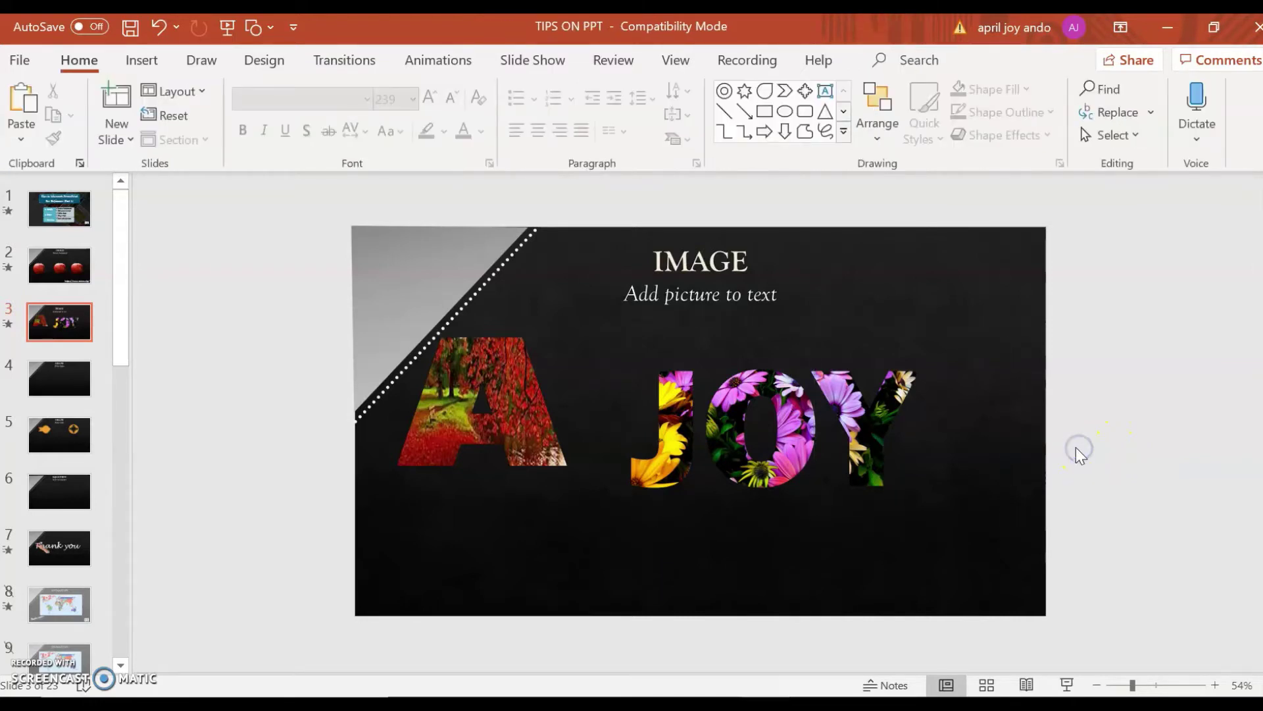
left_click(58, 391)
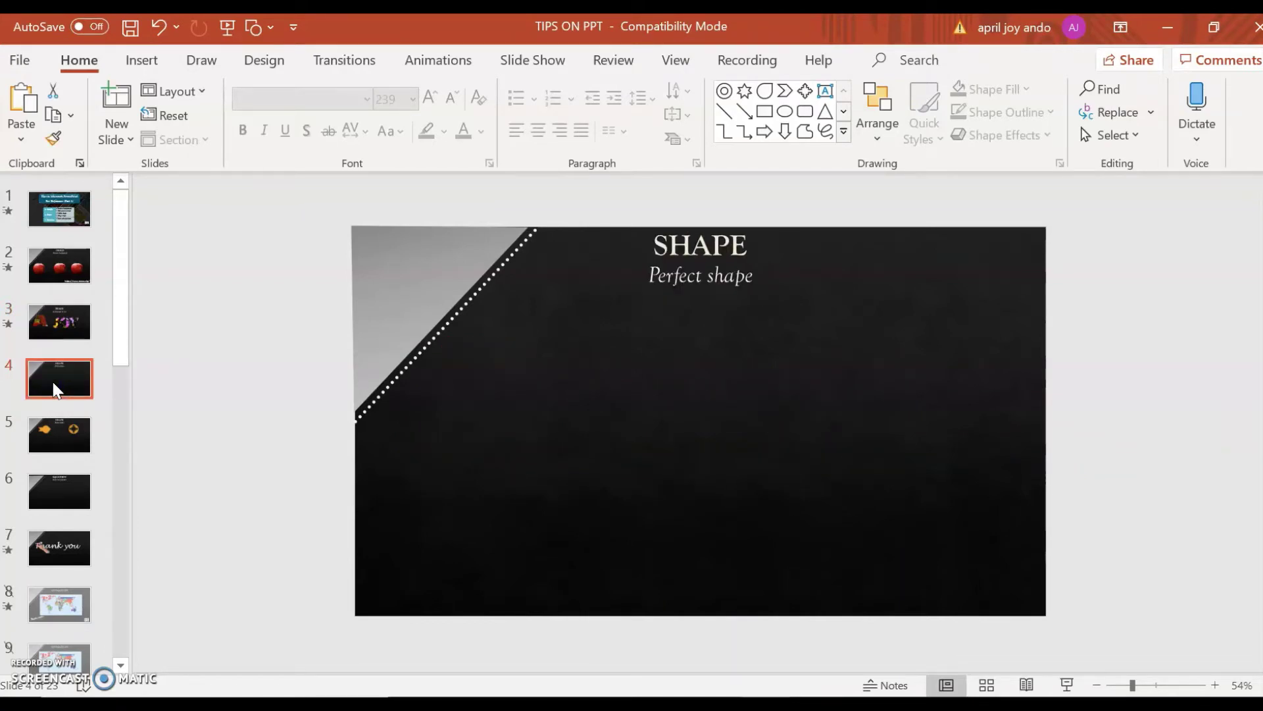
Draw an orange heart shape on slide 4.
left_click(535, 514)
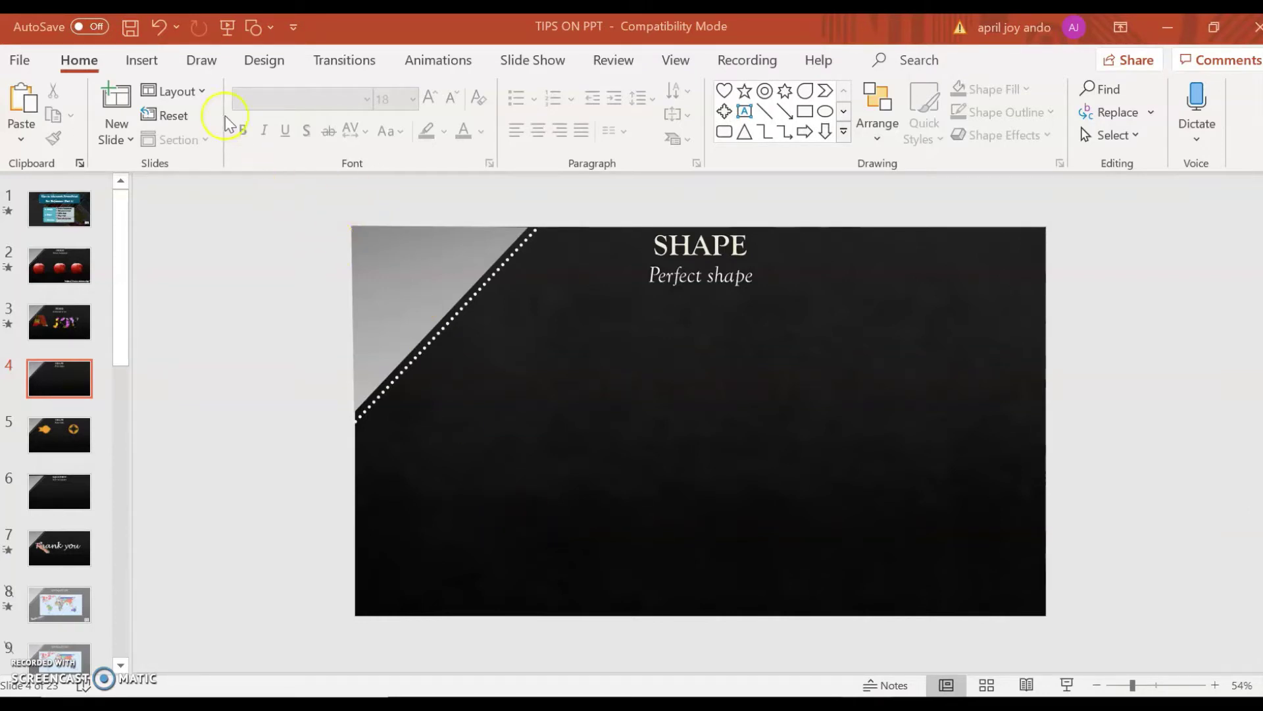
left_click(138, 62)
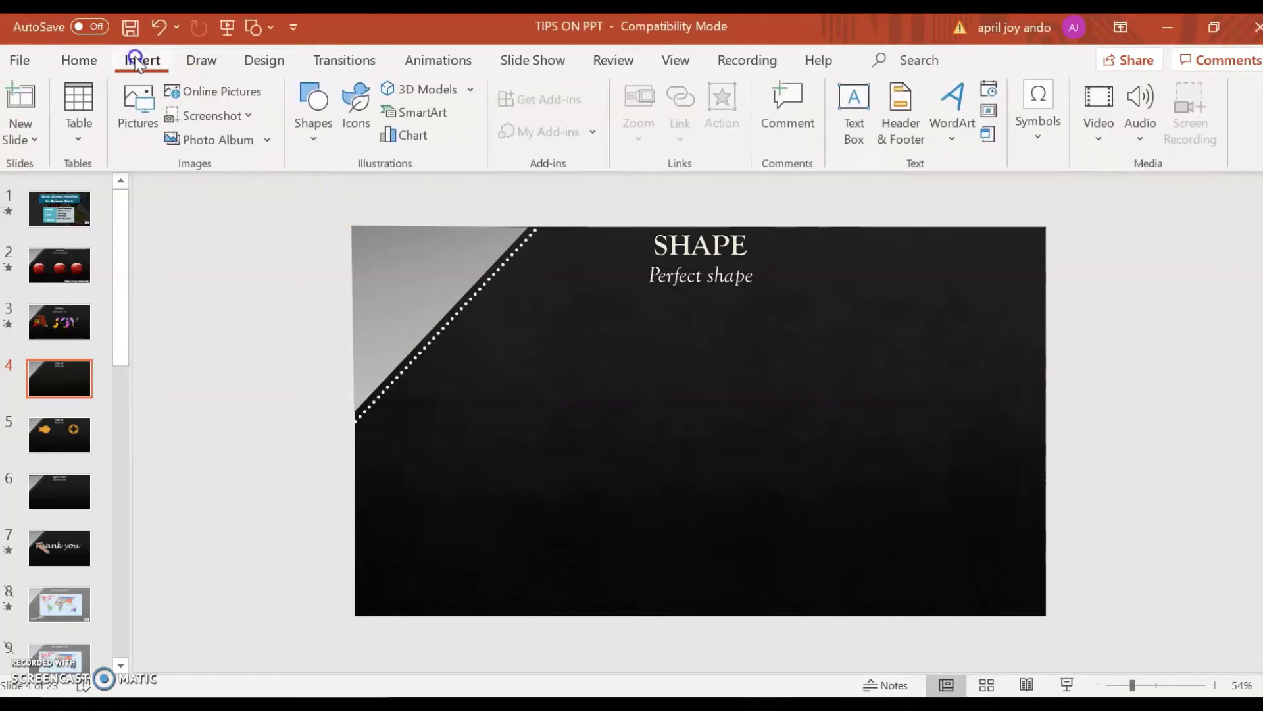
left_click(315, 131)
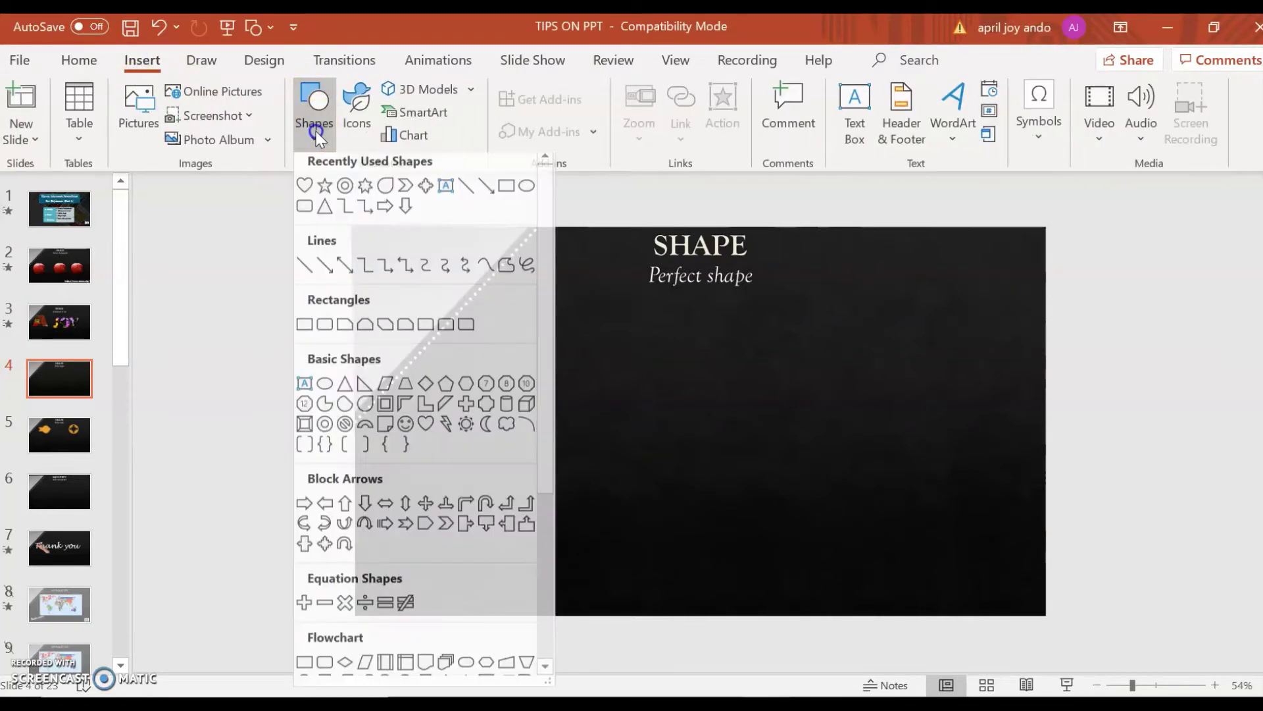
left_click(304, 192)
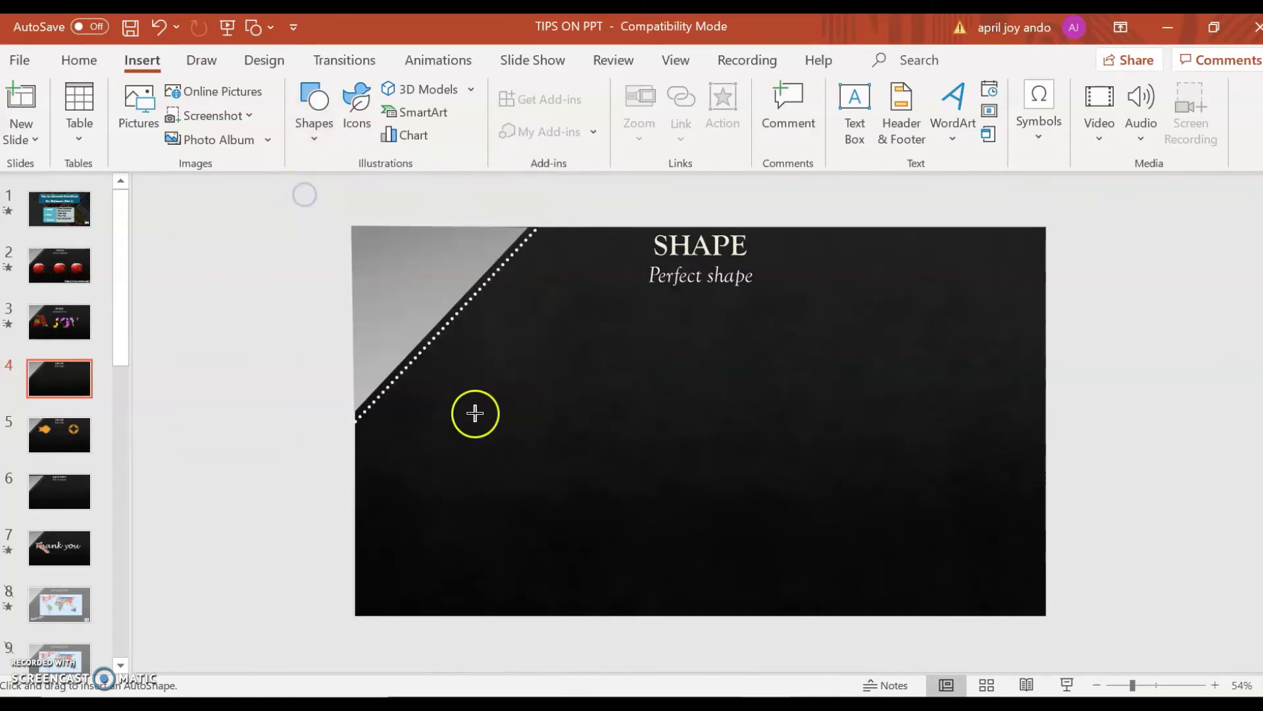
left_click_drag(466, 333, 546, 425)
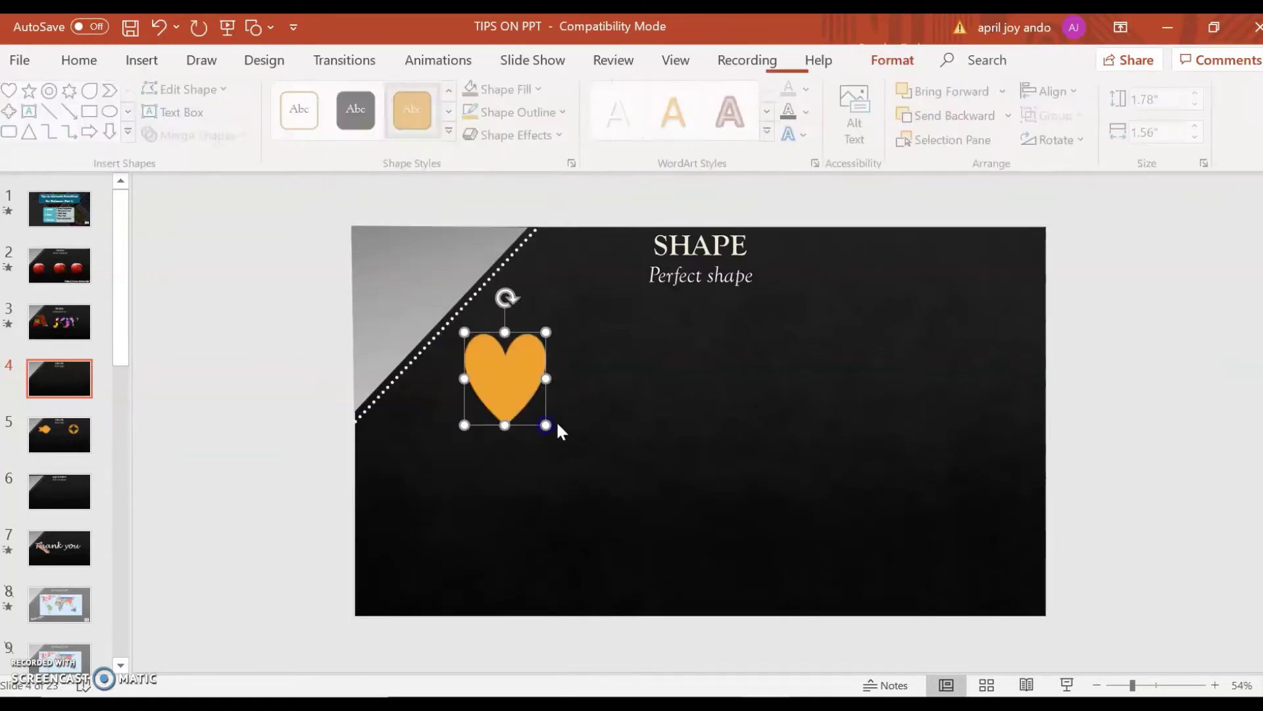
left_click(626, 420)
left_click(512, 374)
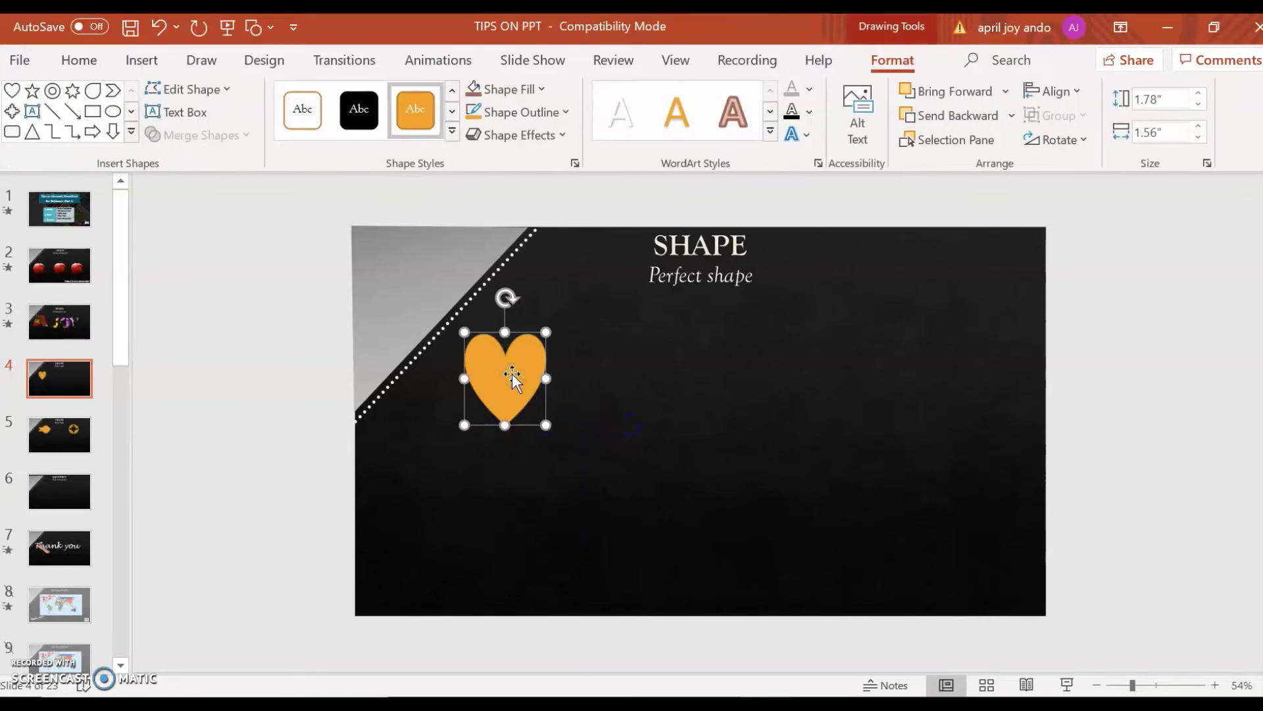
left_click(532, 474)
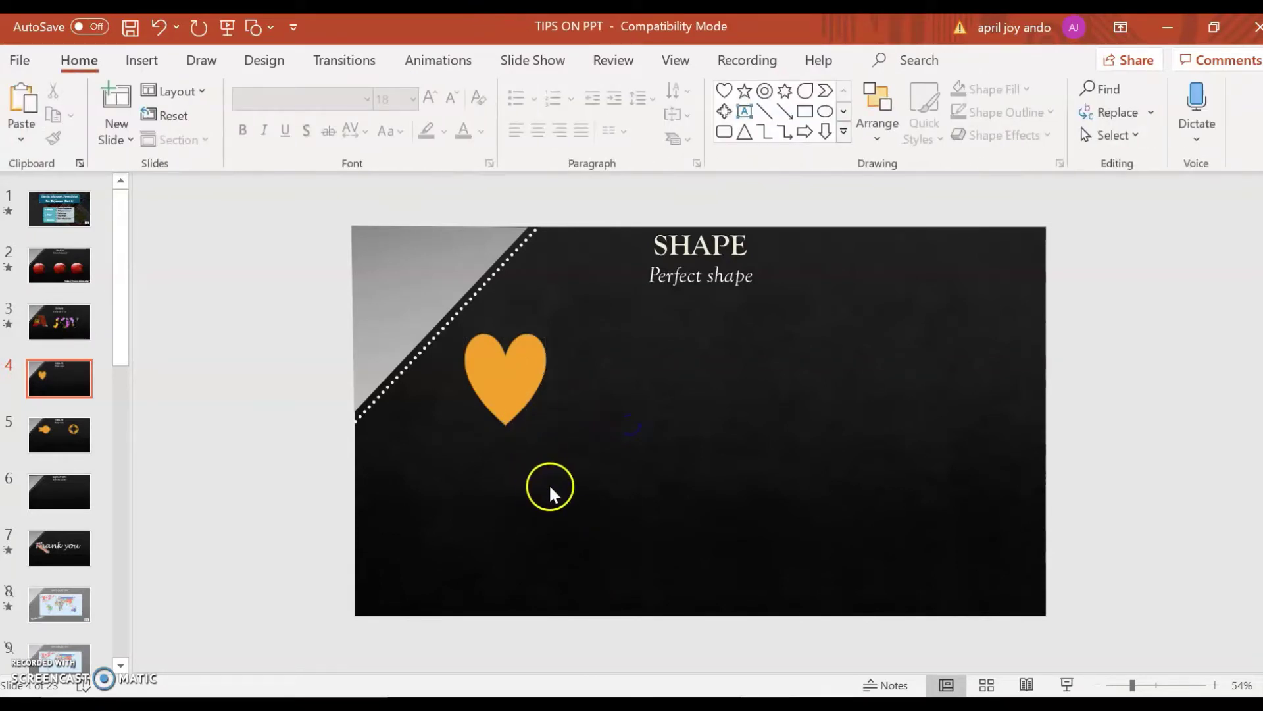
Draw a second, larger heart below the first one.
left_click(143, 61)
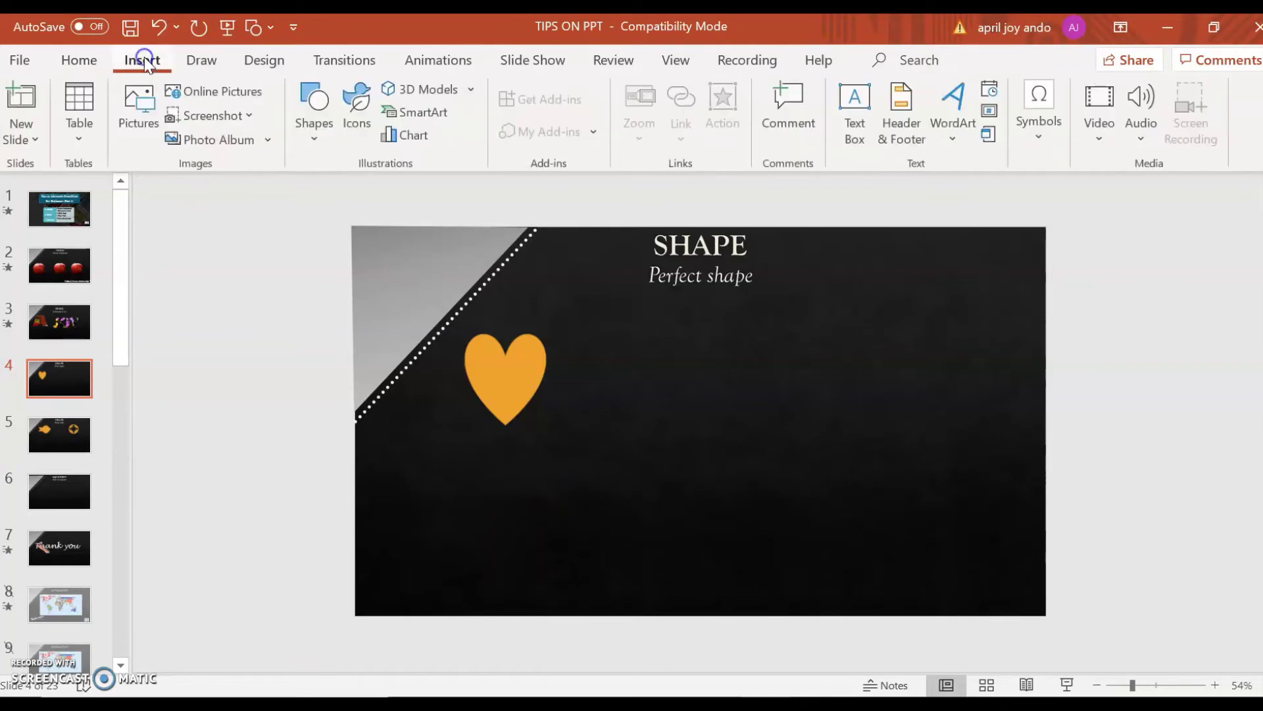
left_click(306, 128)
left_click(306, 192)
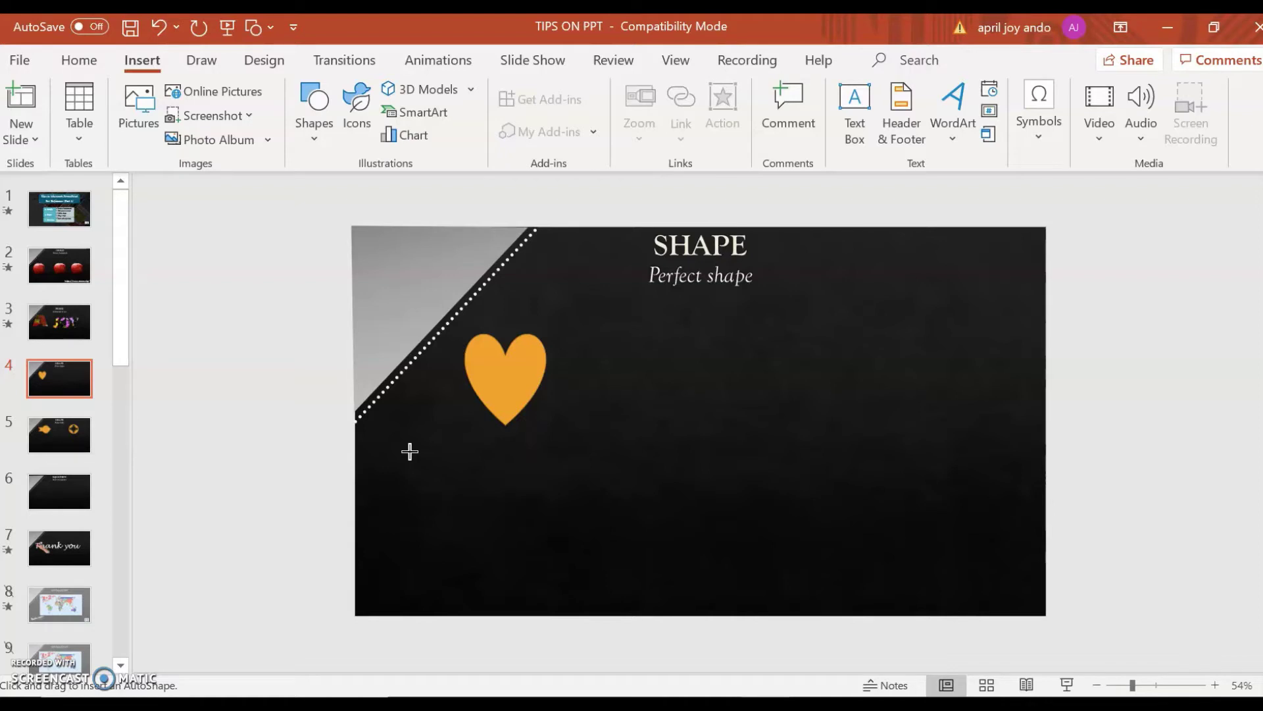
left_click_drag(409, 452, 539, 582)
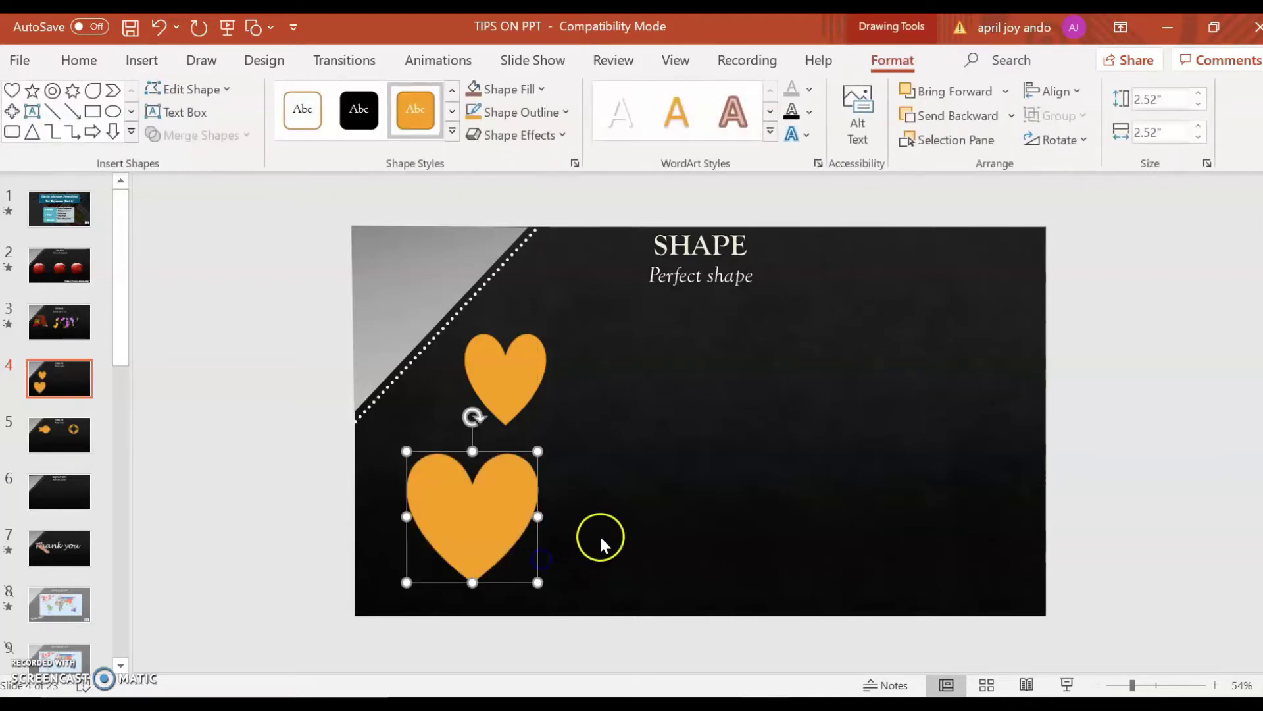
left_click(599, 534)
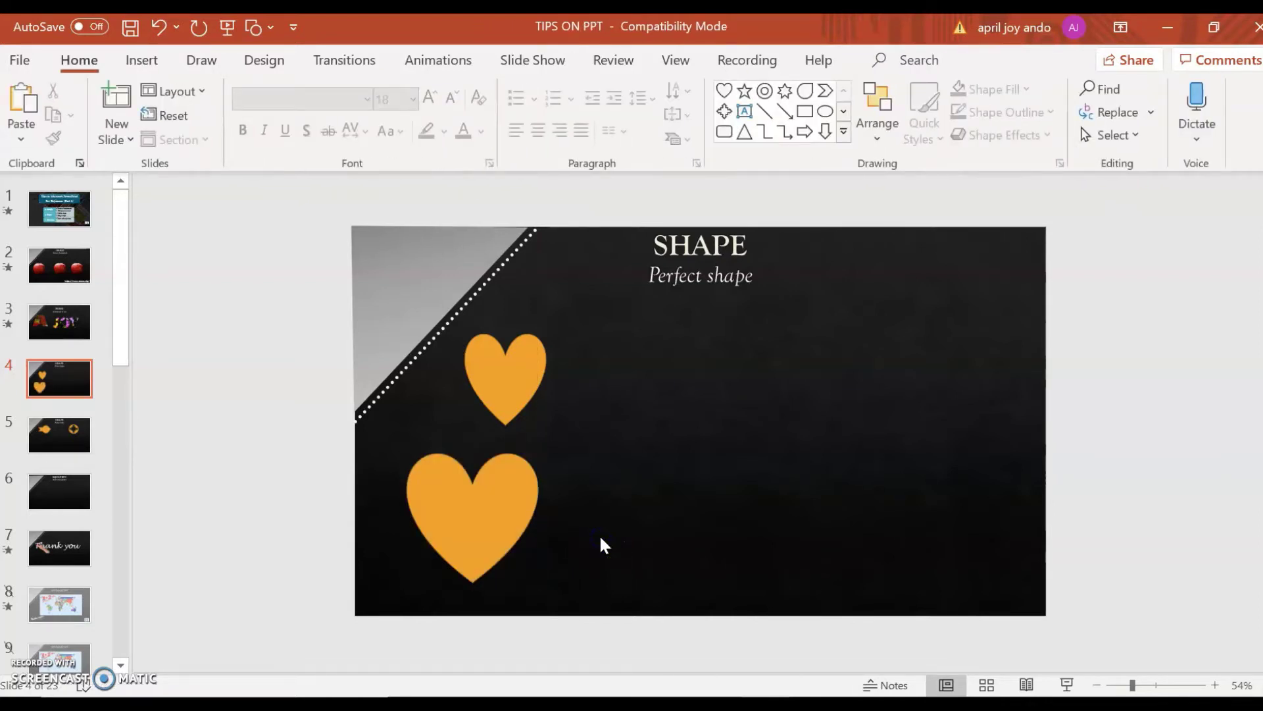
left_click(143, 61)
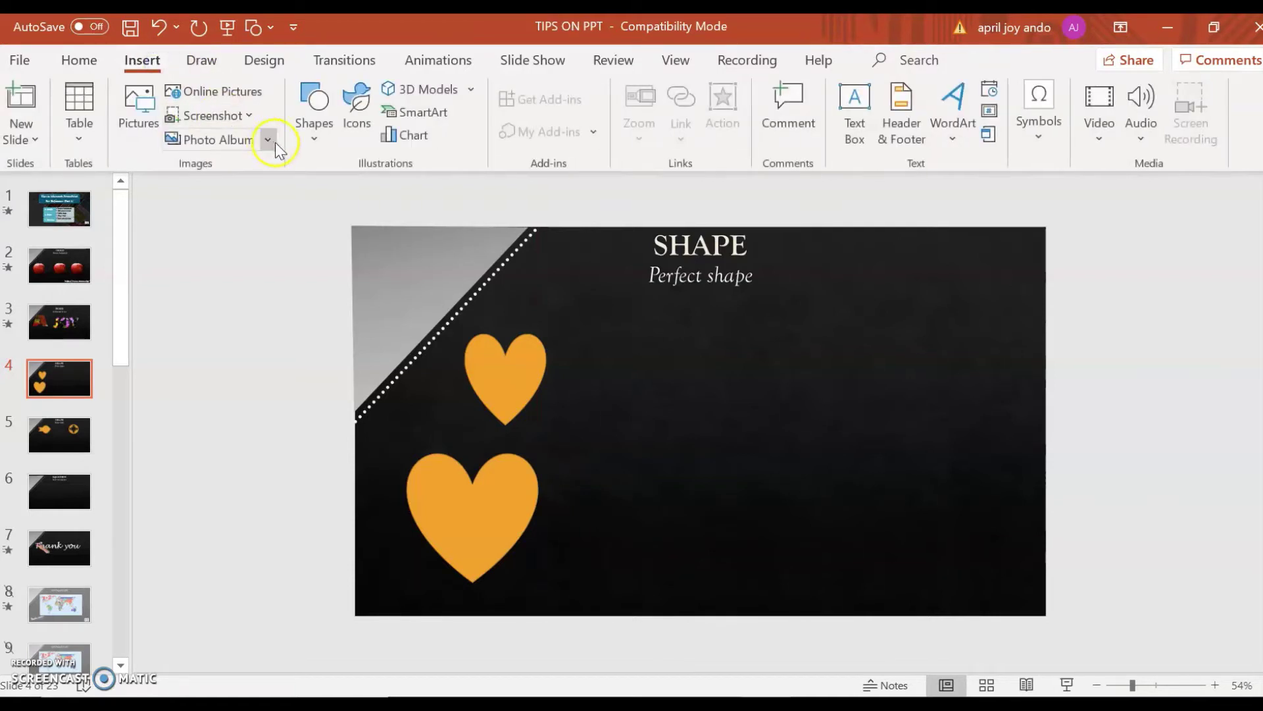
Draw a five-point star to the right of the top heart.
left_click(310, 141)
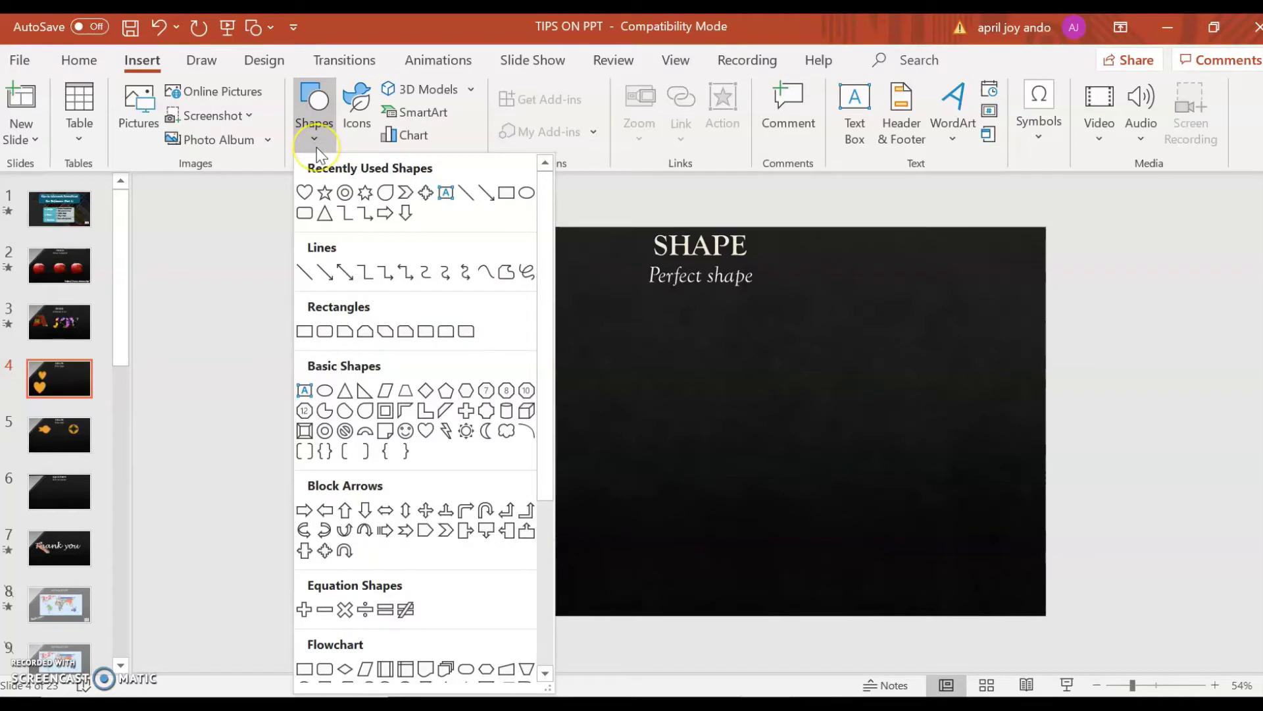
left_click(324, 193)
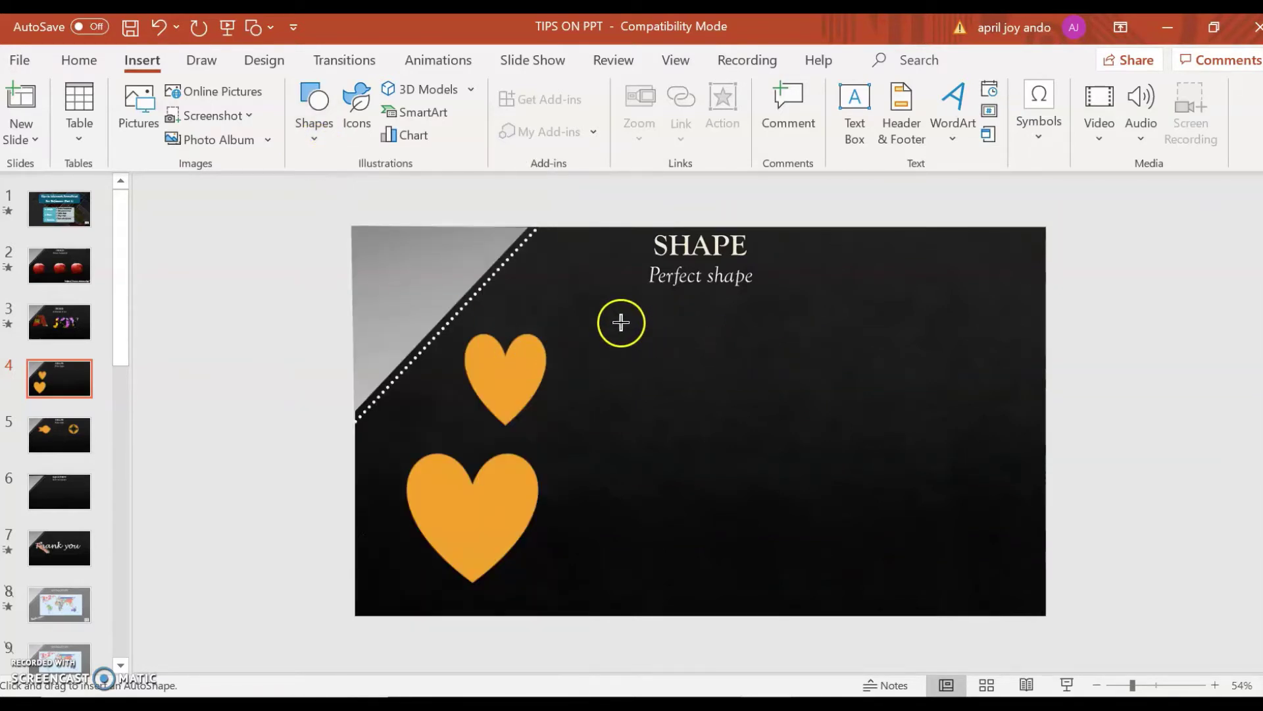
left_click_drag(621, 322, 765, 412)
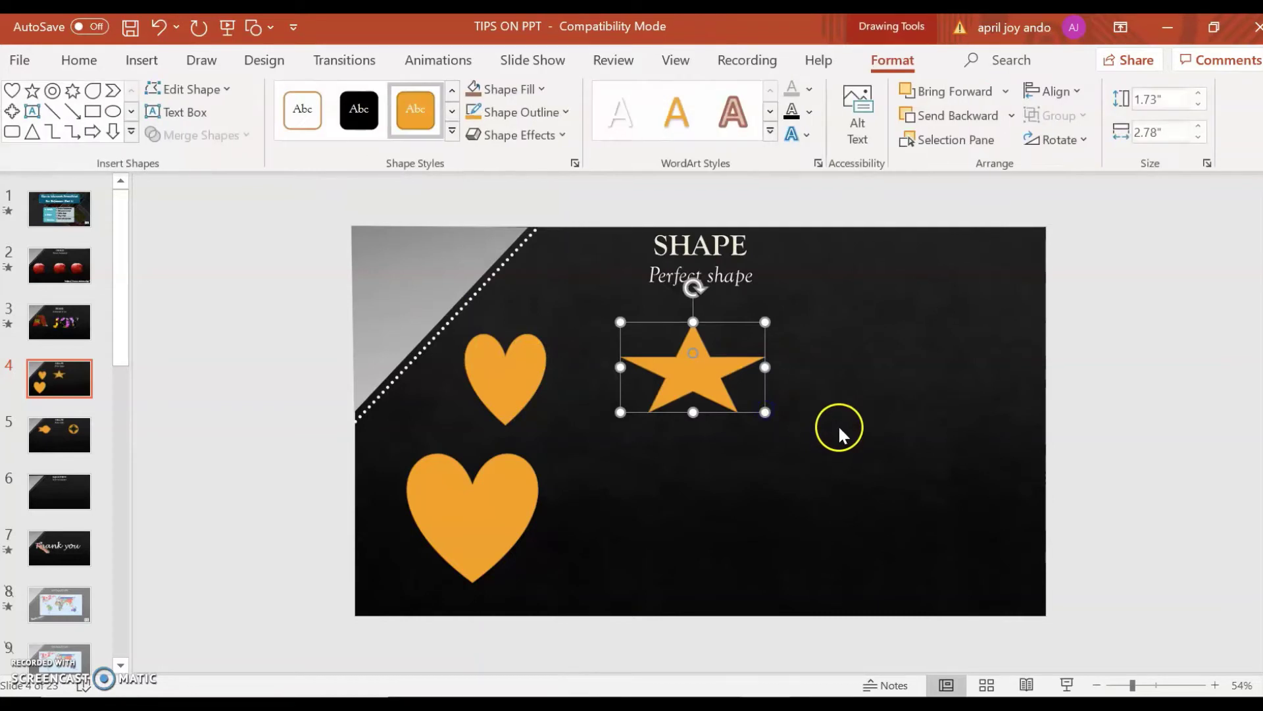
Resize the star to about 3.08 inches wide and 2.82 inches tall.
left_click(692, 410)
left_click_drag(692, 410, 692, 444)
left_click(688, 366)
left_click_drag(693, 322, 692, 310)
left_click(624, 376)
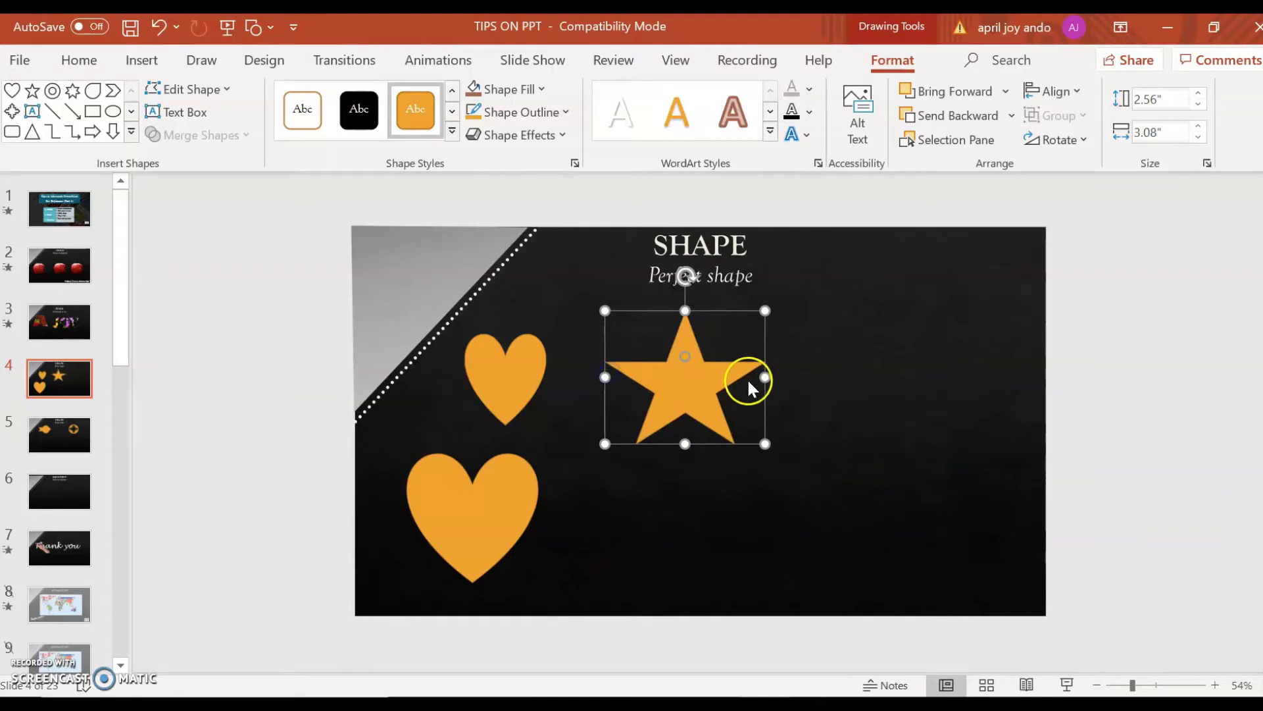
left_click_drag(764, 377, 771, 378)
left_click_drag(688, 444, 688, 457)
left_click(816, 432)
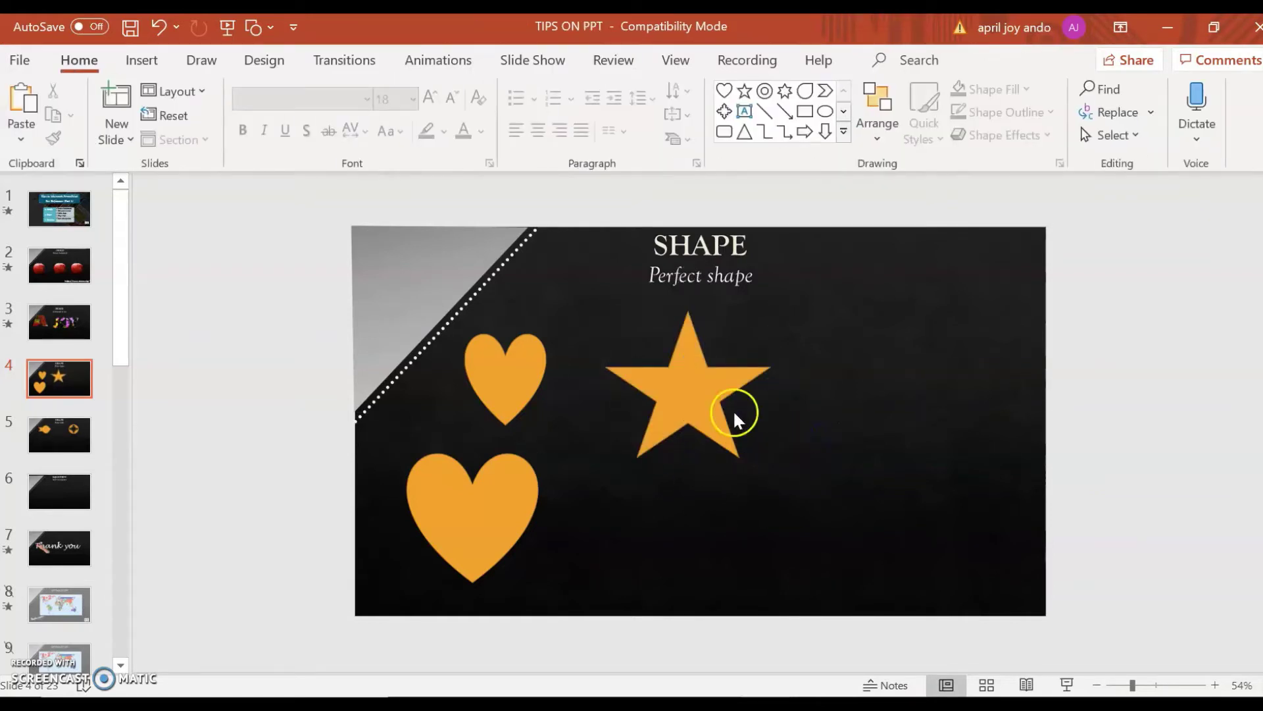
left_click(681, 417)
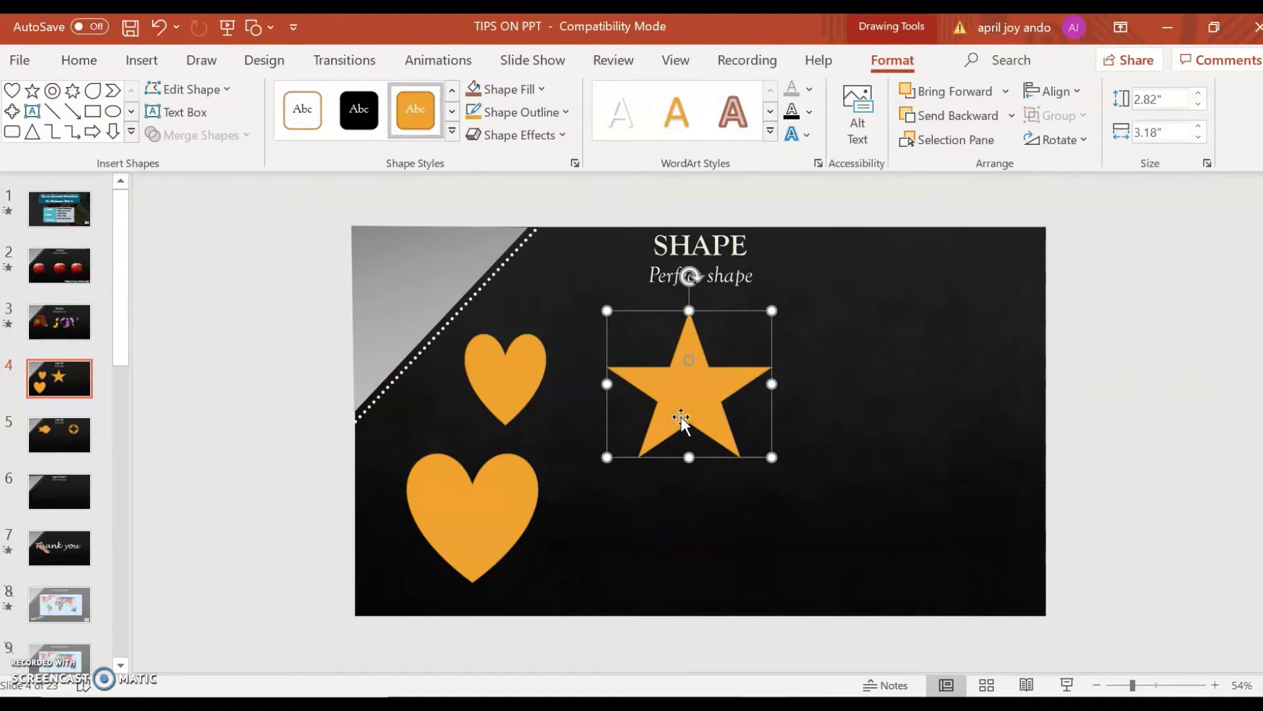
left_click(696, 481)
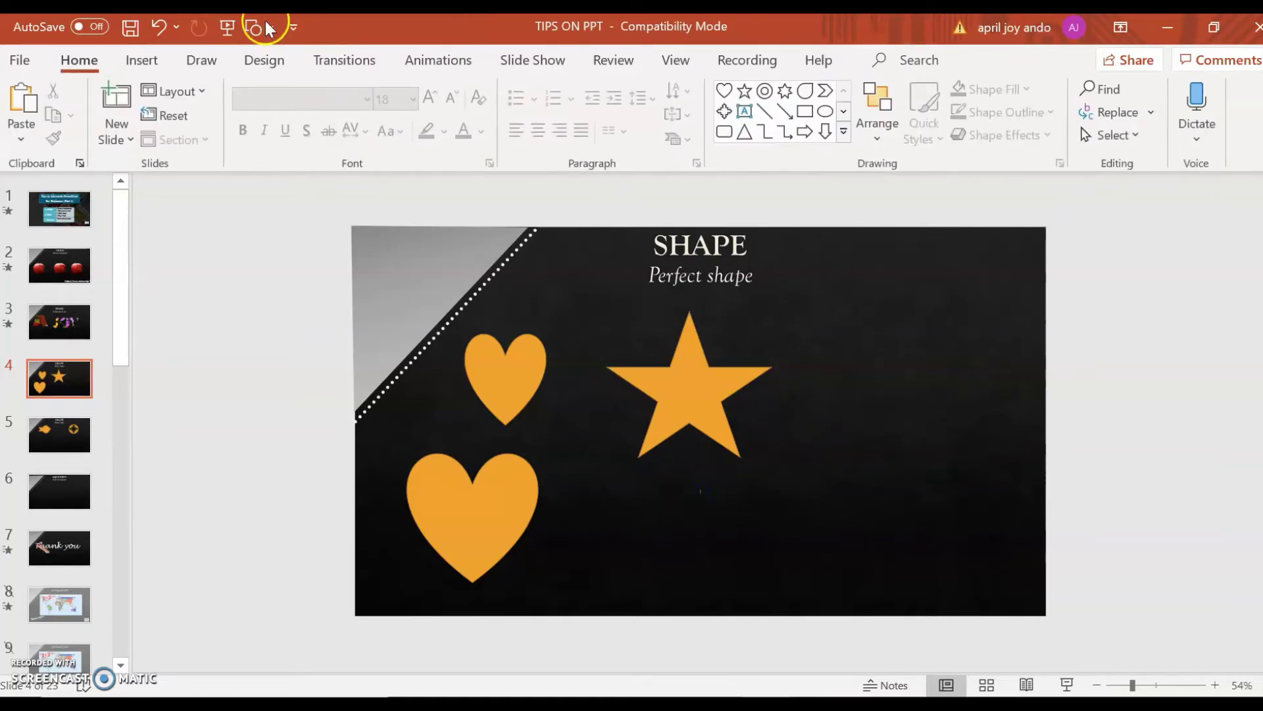
Add a second five-point star below the first, sized 2.94 by 2.94 inches.
left_click(155, 59)
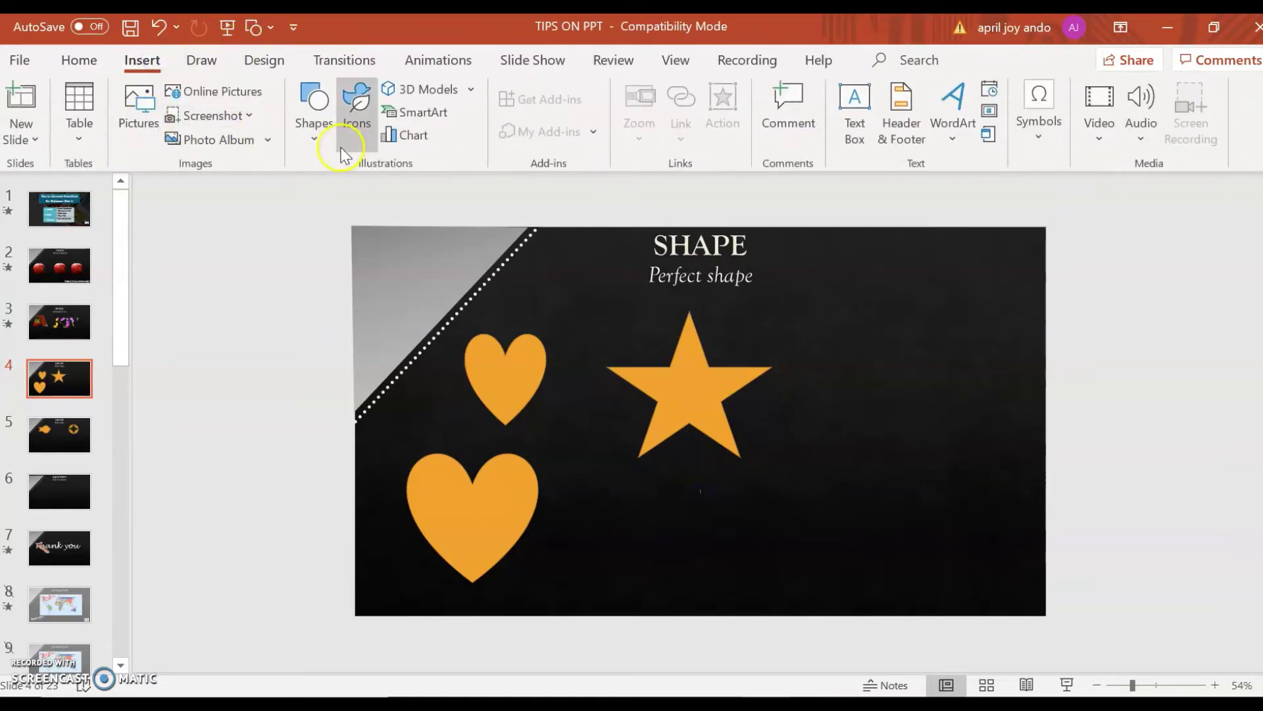
left_click(311, 142)
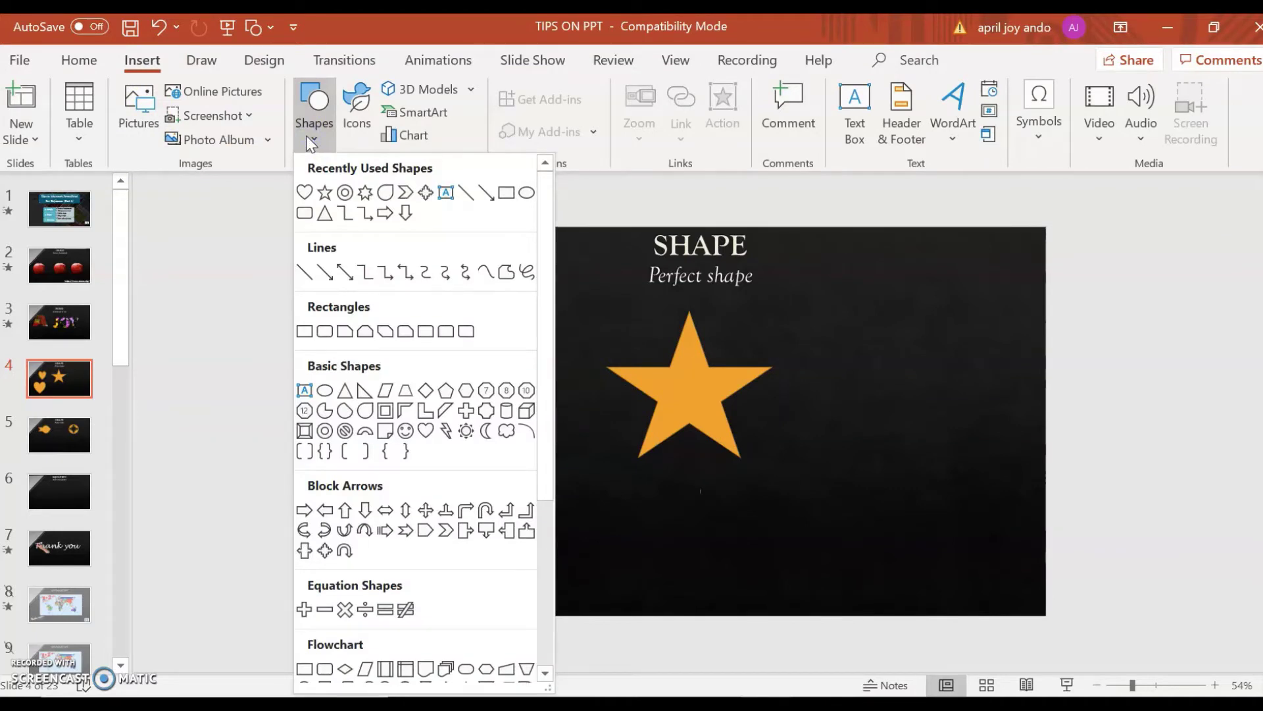
left_click(326, 198)
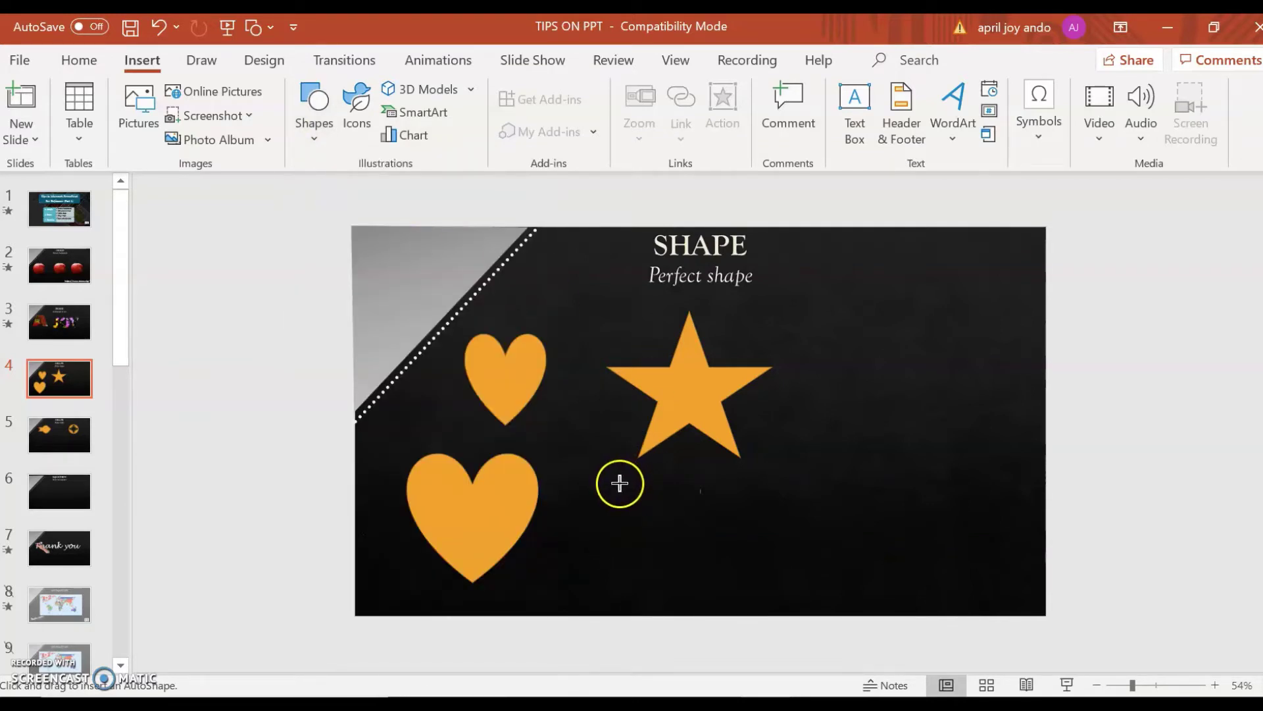
mouse_move(620, 485)
left_mouse_down()
mouse_move(763, 575)
mouse_move(772, 558)
mouse_move(715, 528)
mouse_move(716, 513)
left_mouse_up()
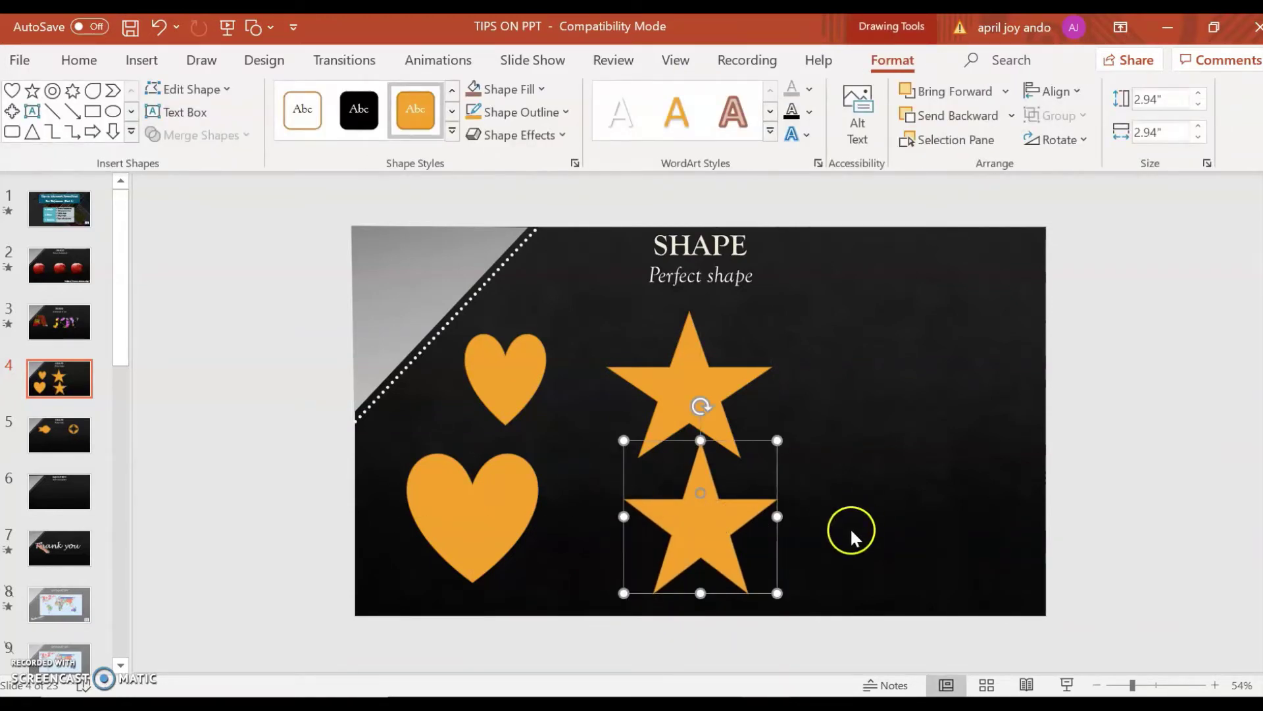
left_click(900, 407)
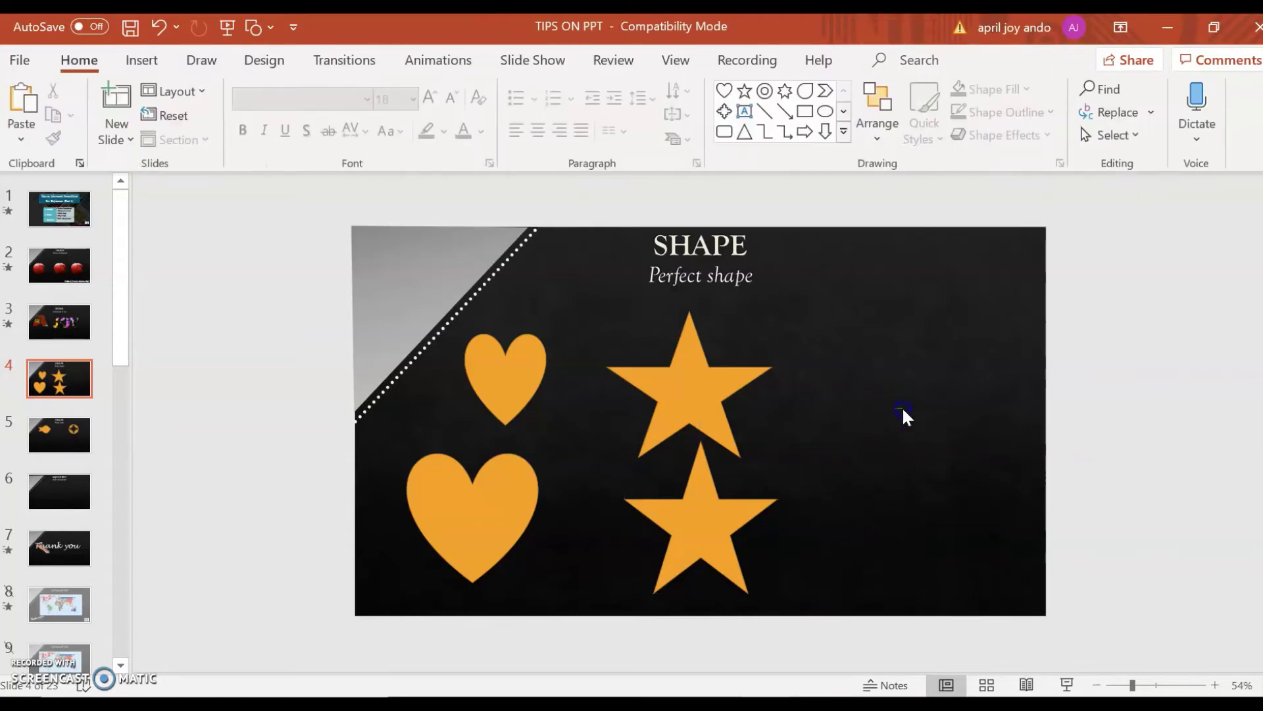
Draw an orange oval right of the upper star and make it taller.
left_click(150, 61)
left_click(311, 141)
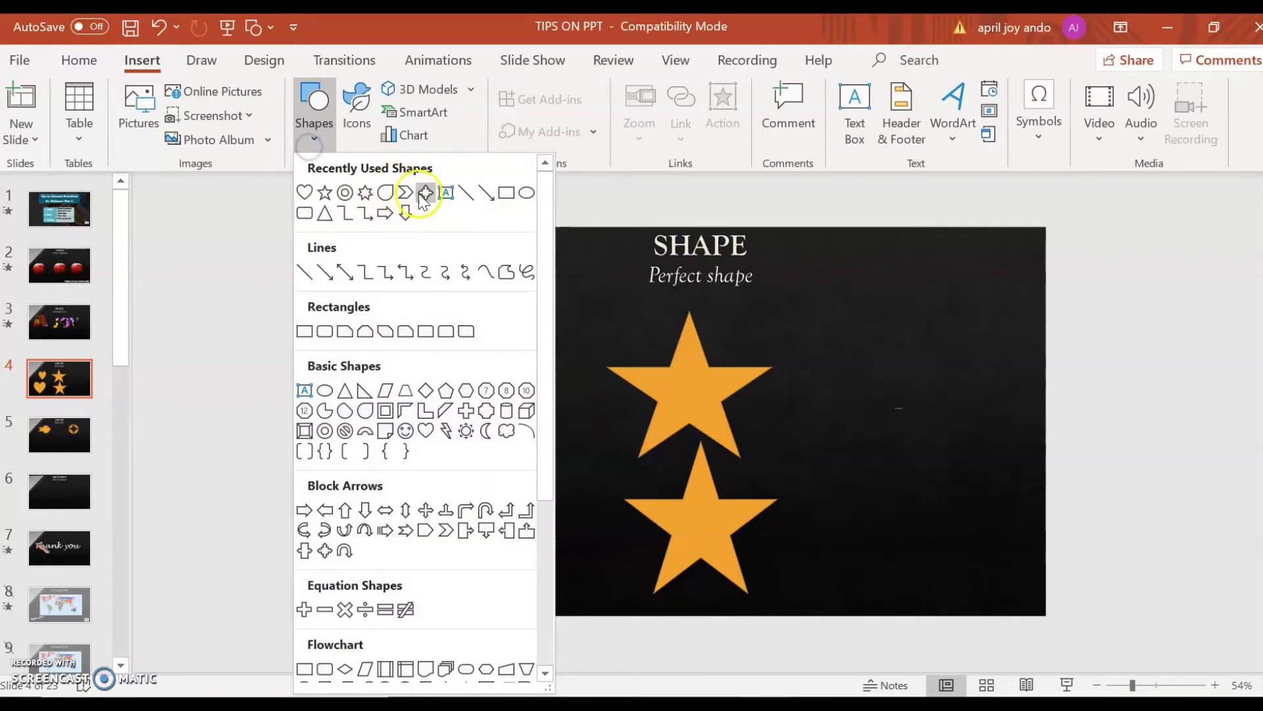
left_click(521, 194)
mouse_move(838, 338)
left_mouse_down()
mouse_move(945, 403)
mouse_move(988, 412)
left_mouse_up()
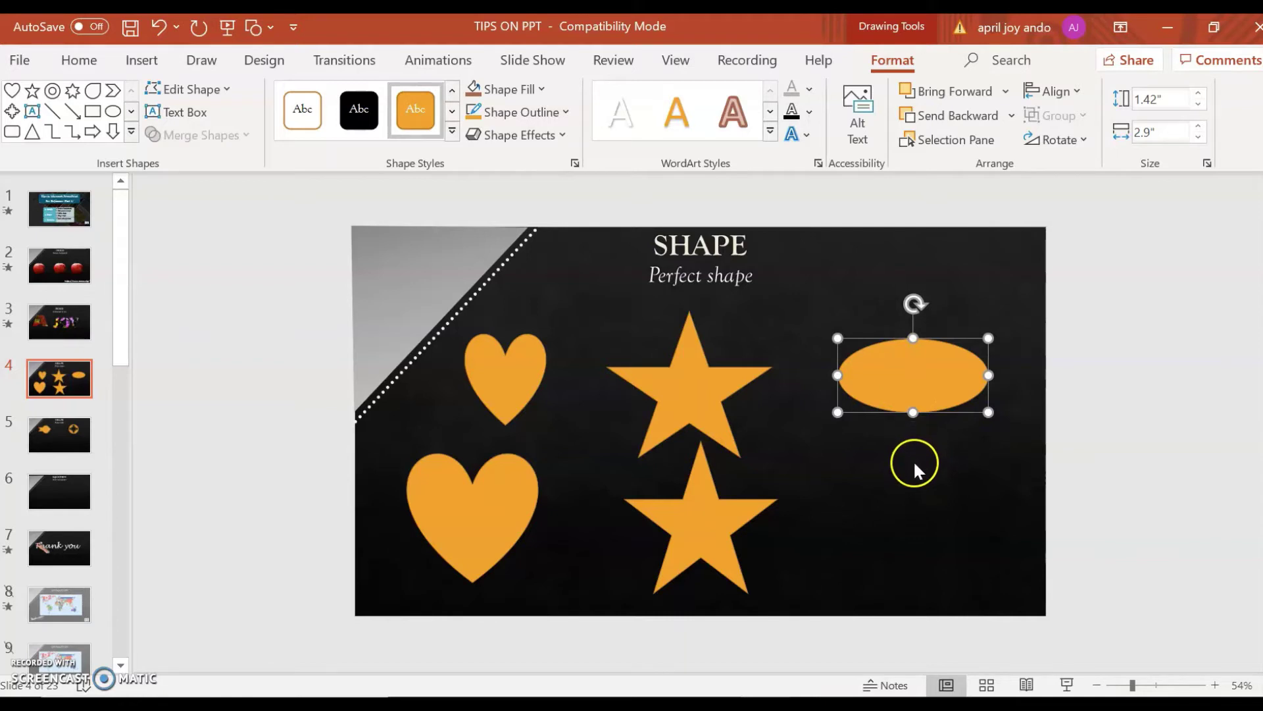
left_click_drag(913, 412, 913, 451)
left_click_drag(912, 338, 916, 339)
left_click(907, 541)
left_click(909, 432)
left_click(885, 521)
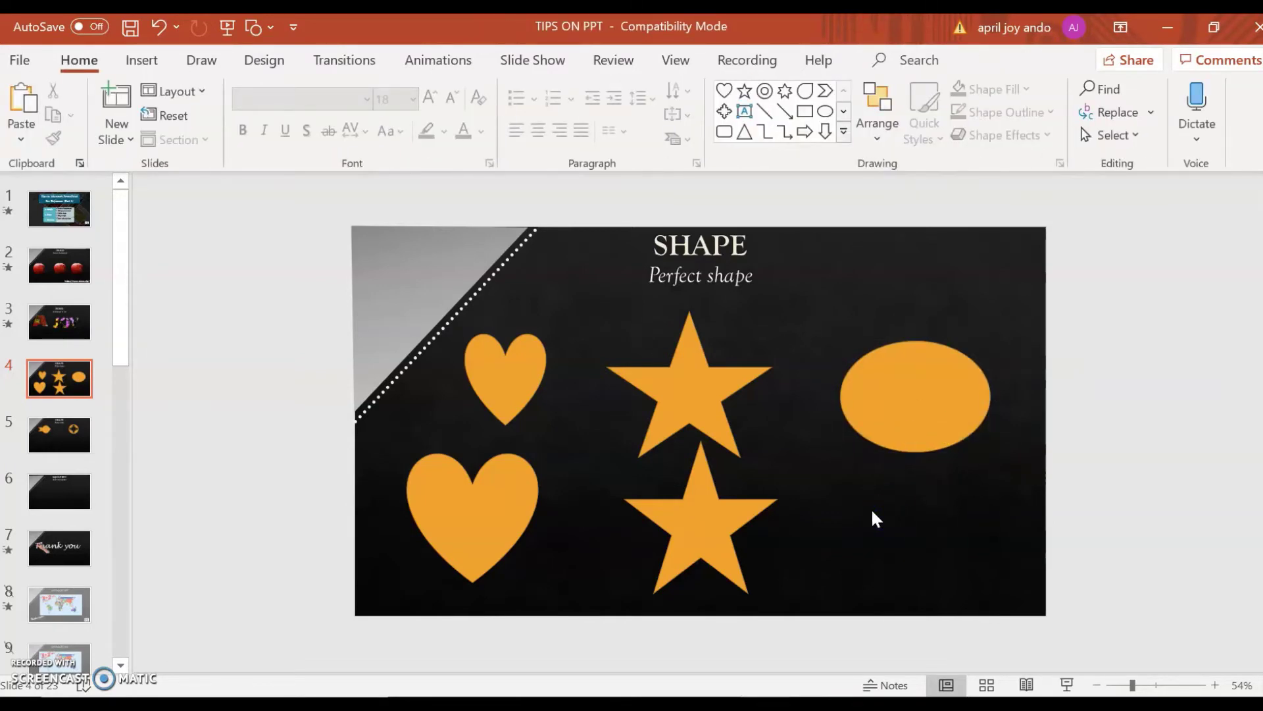
Add a circle below the oval and enlarge it to about 2.36 inches.
left_click(144, 59)
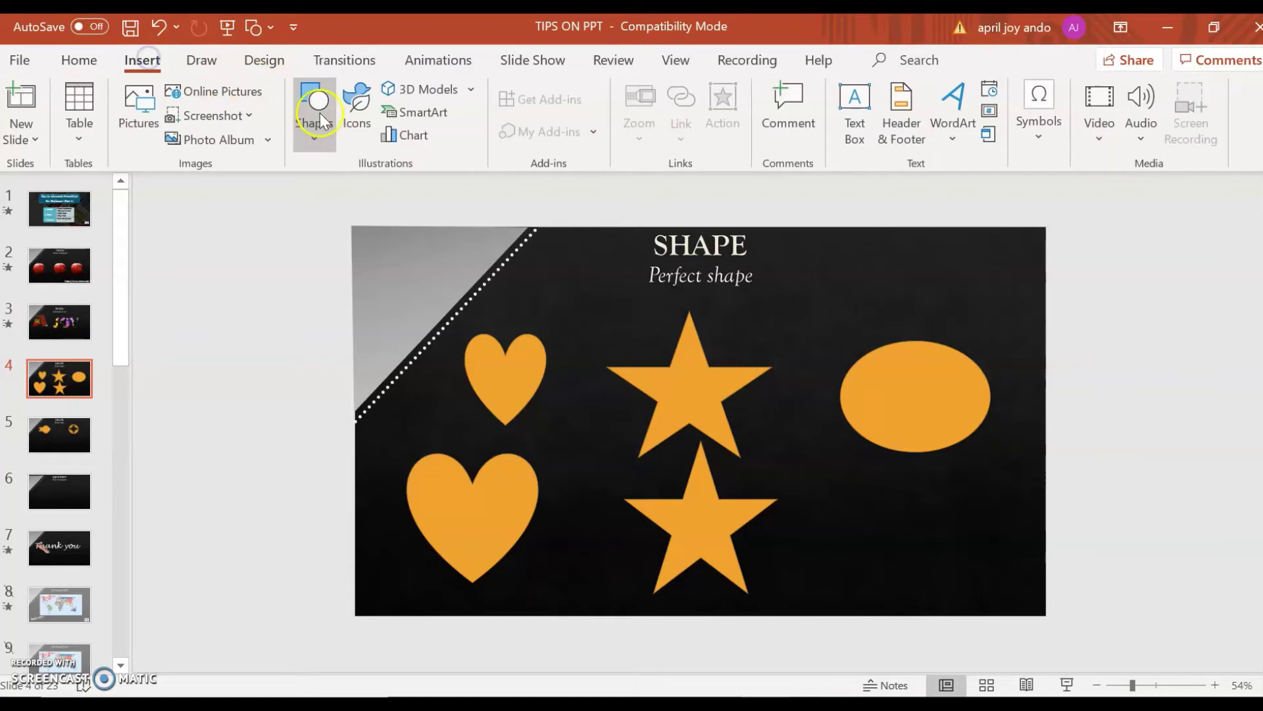
left_click(320, 135)
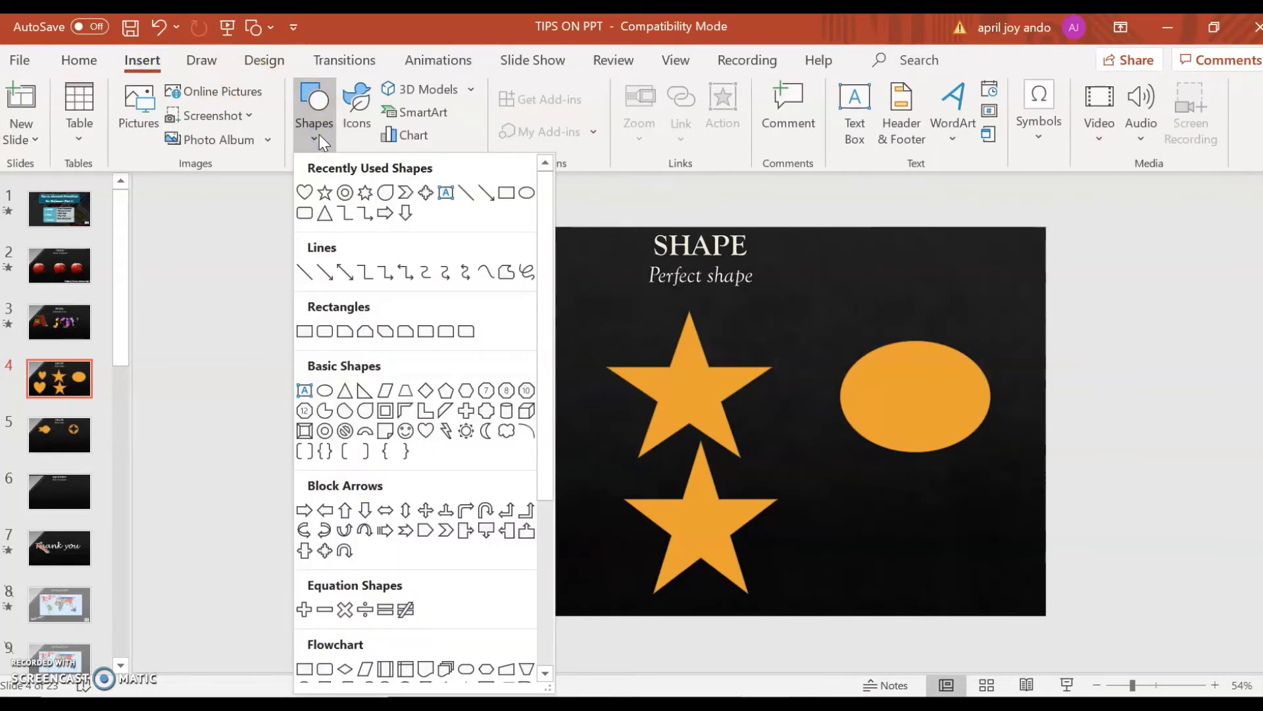
left_click(524, 193)
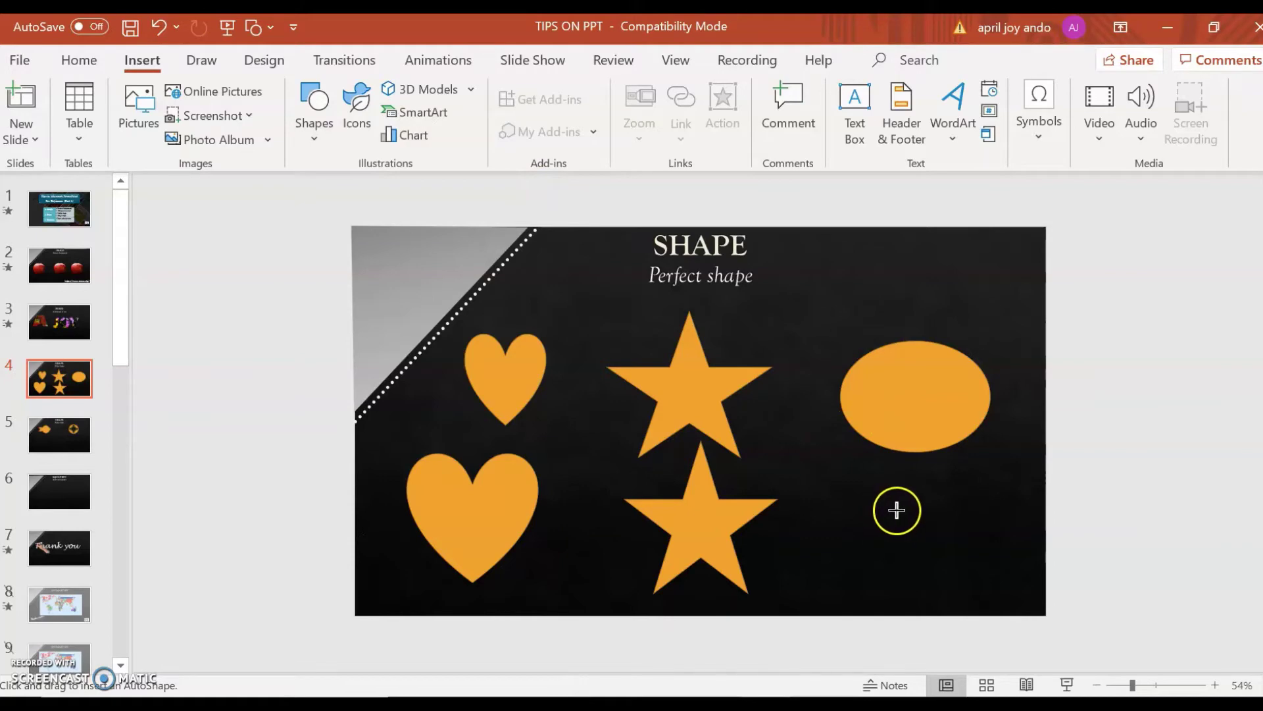
mouse_move(868, 478)
left_mouse_down()
mouse_move(950, 527)
mouse_move(968, 565)
left_mouse_up()
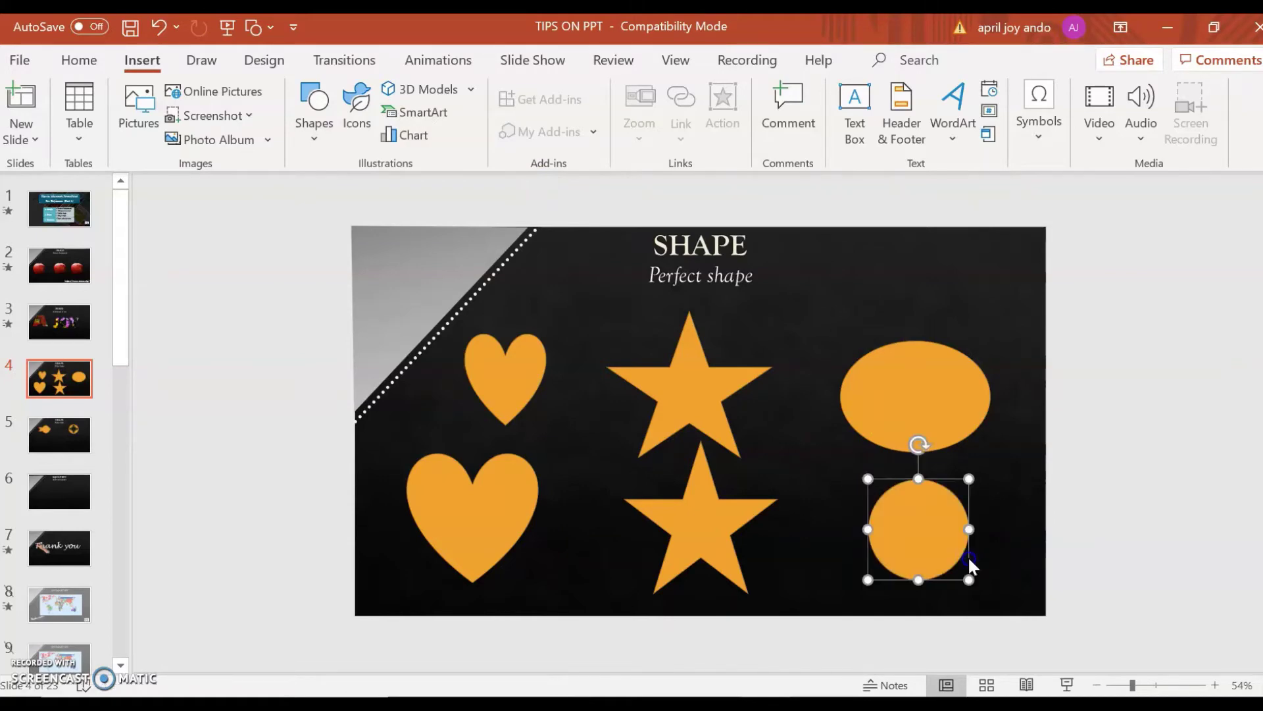
left_click(1020, 538)
left_click(916, 531)
left_click_drag(970, 481, 991, 461)
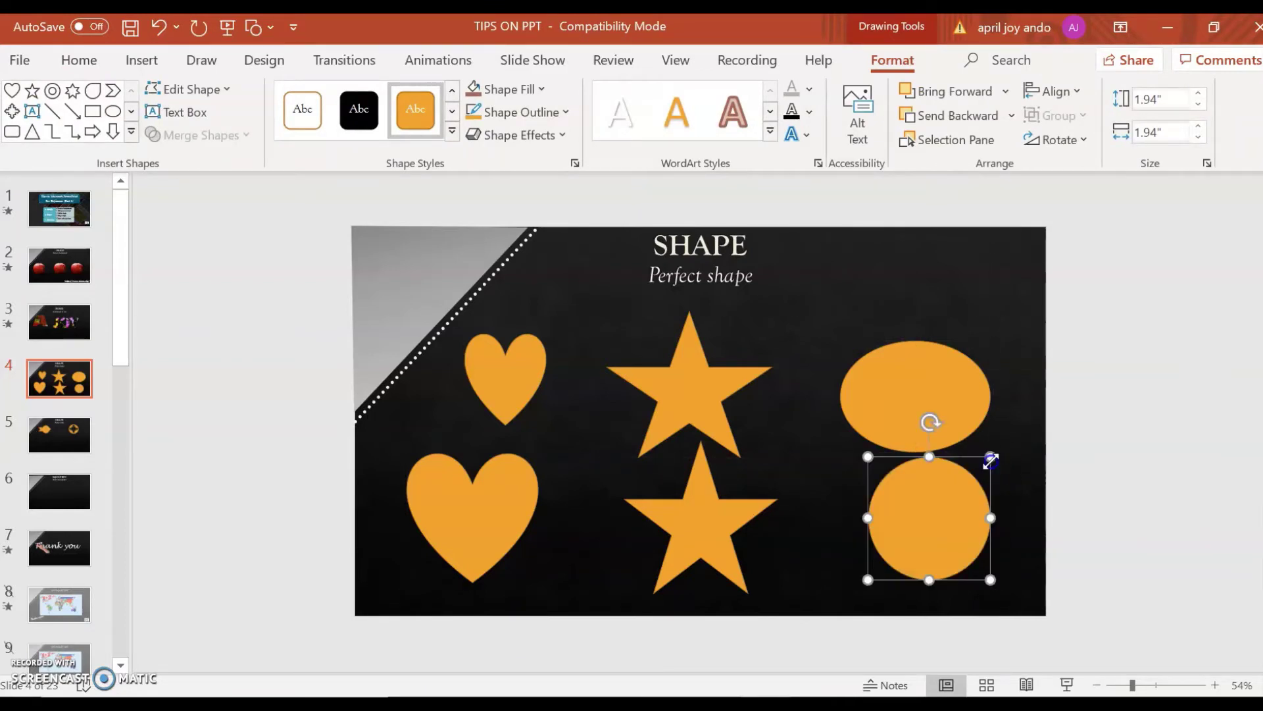
left_click(1049, 454)
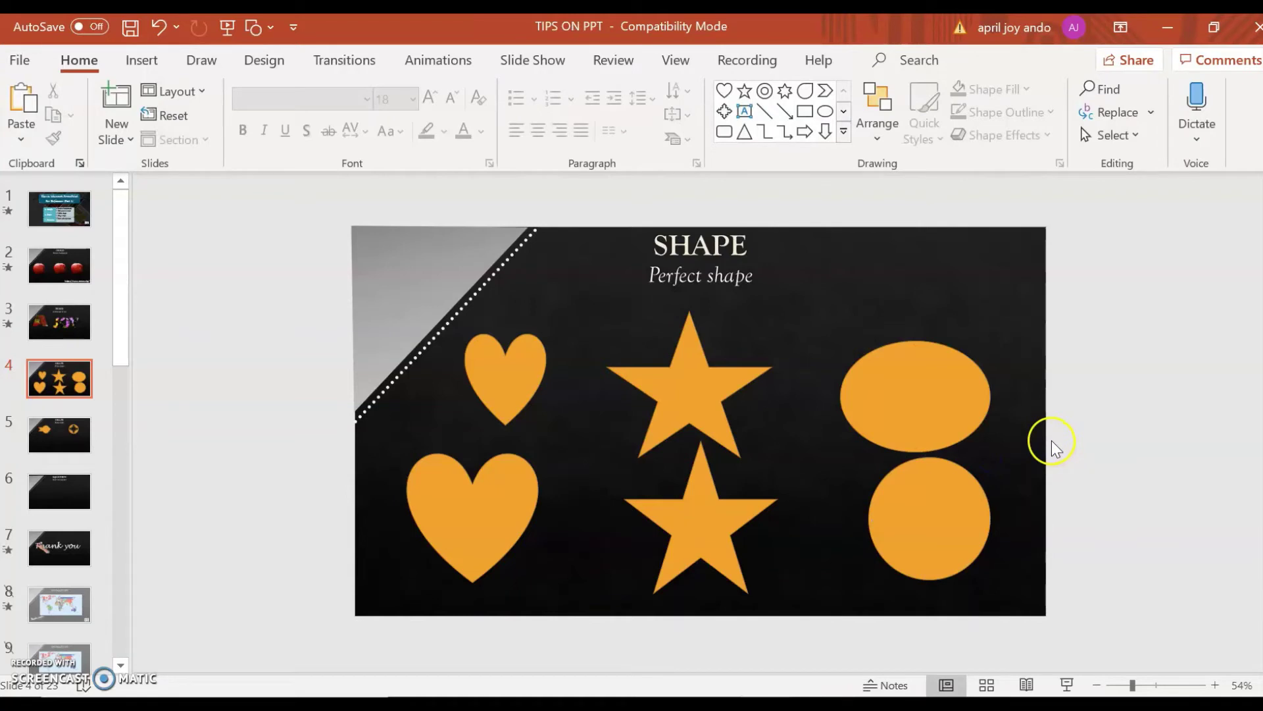